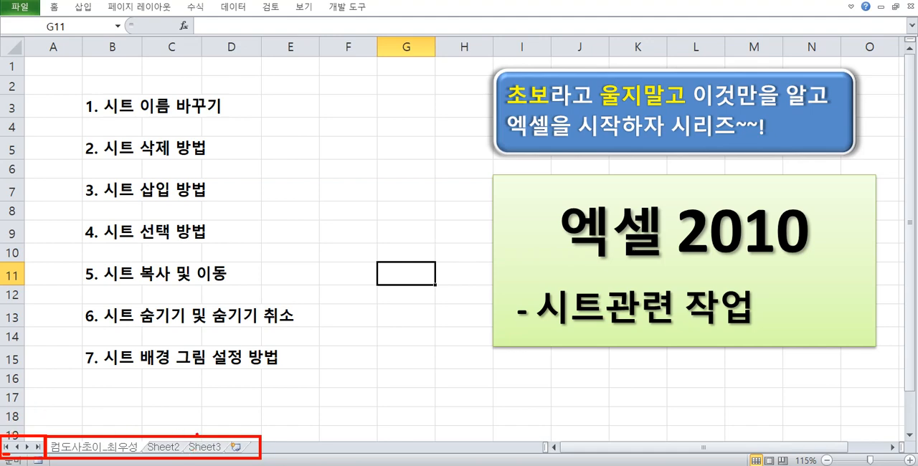
pyautogui.moveTo(178, 411)
pyautogui.mouseDown()
pyautogui.moveTo(168, 421)
pyautogui.moveTo(210, 414)
pyautogui.moveTo(193, 425)
pyautogui.mouseUp()
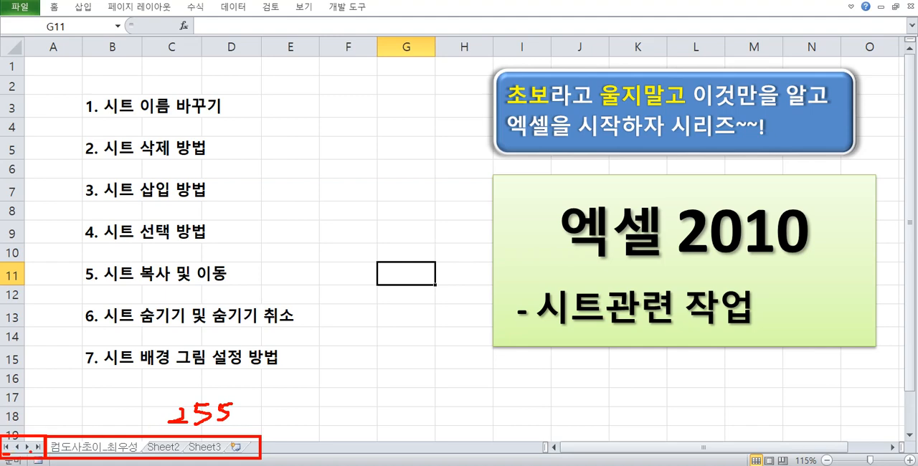
pyautogui.press('Escape')
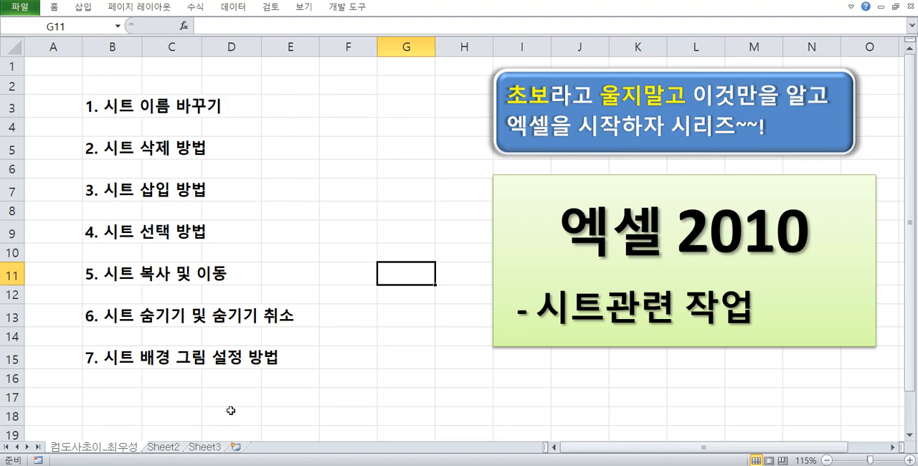
# Look through the workbook's sheets as far as Sheet3 and return to the first sheet.
pyautogui.hotkey('ctrl', 'pagedown')
pyautogui.hotkey('ctrl', 'pagedown')
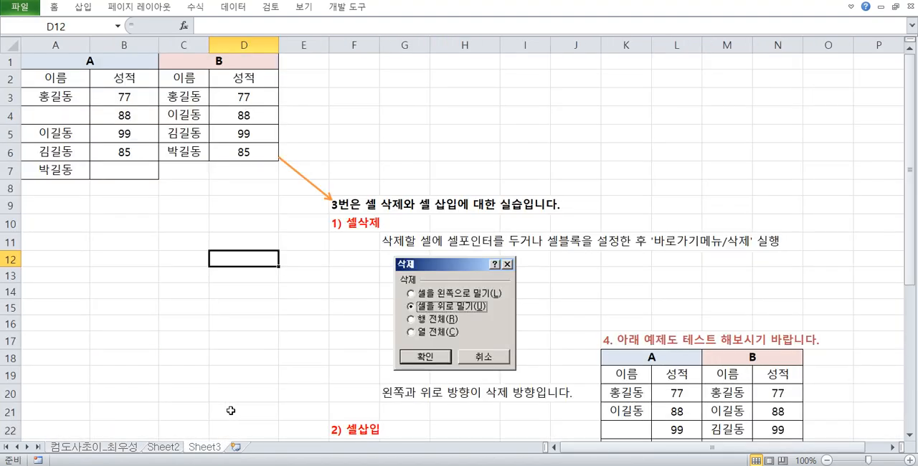
pyautogui.hotkey('ctrl', 'pageup')
pyautogui.hotkey('ctrl', 'pageup')
pyautogui.click(235, 312)
pyautogui.click(243, 211)
pyautogui.click(133, 106)
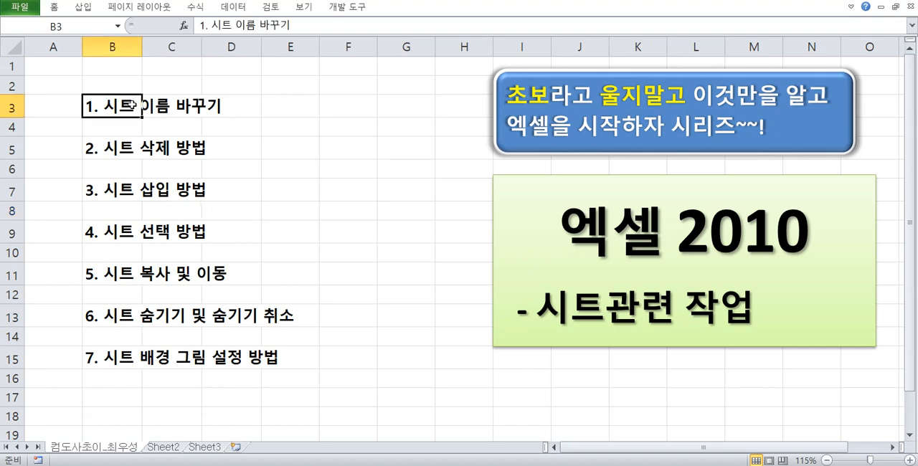
pyautogui.moveTo(118, 107); pyautogui.dragTo(119, 359)
pyautogui.click(240, 211)
pyautogui.click(126, 111)
pyautogui.click(263, 160)
pyautogui.moveTo(114, 108); pyautogui.dragTo(107, 352)
pyautogui.click(334, 207)
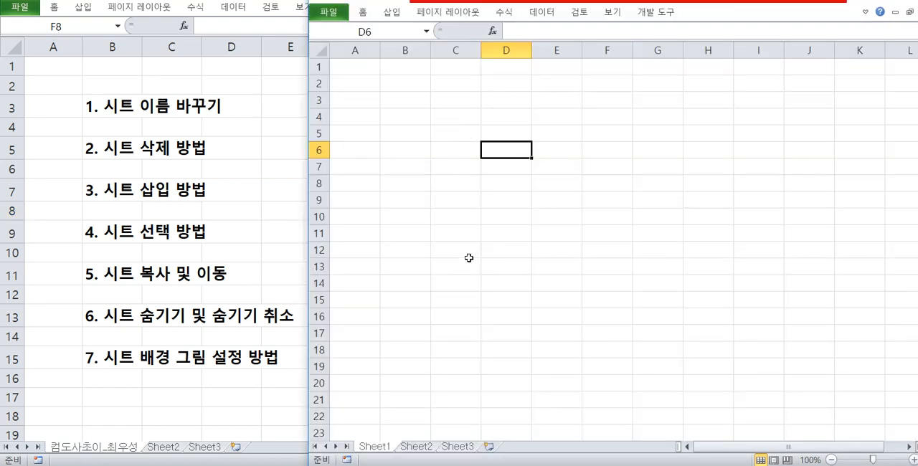
# Rename Sheet1 in the blank workbook as 컴도사초이.
pyautogui.rightClick(384, 450)
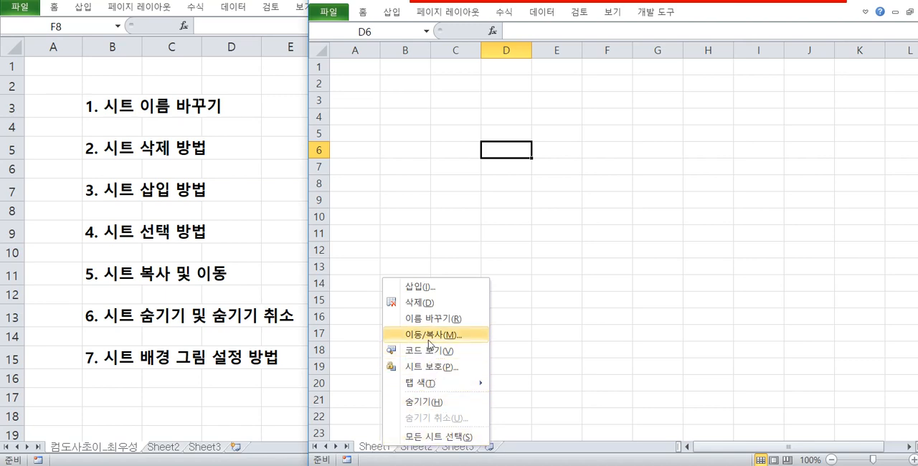
pyautogui.click(365, 332)
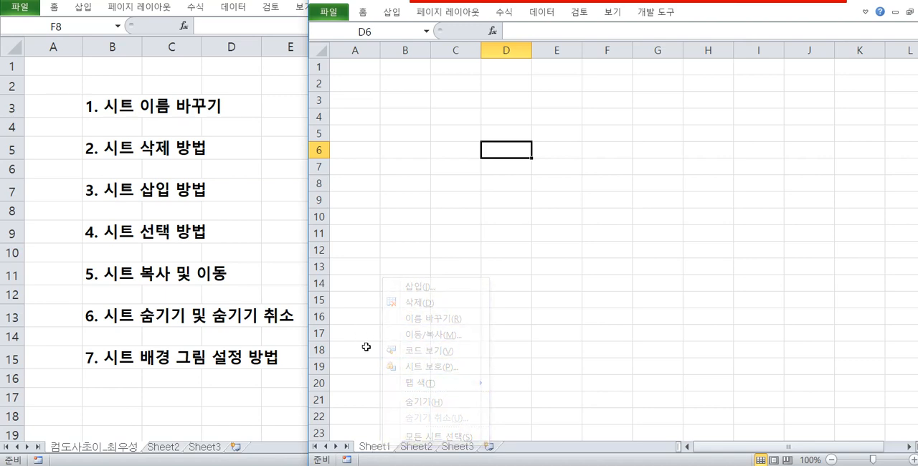
pyautogui.doubleClick(386, 448)
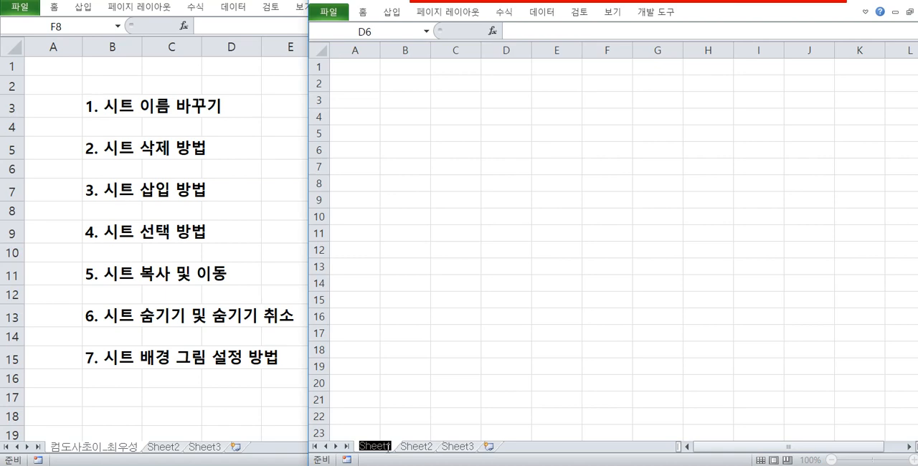
pyautogui.press('BackSpace')
pyautogui.write('zja')
pyautogui.press('BackSpace')
pyautogui.press('BackSpace')
pyautogui.press('BackSpace')
pyautogui.write('컴')
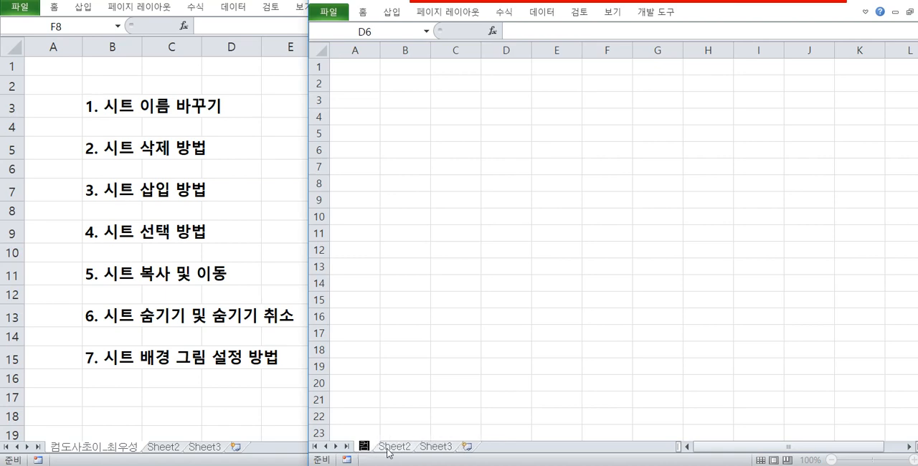
pyautogui.write('도사초이')
pyautogui.press('Return')
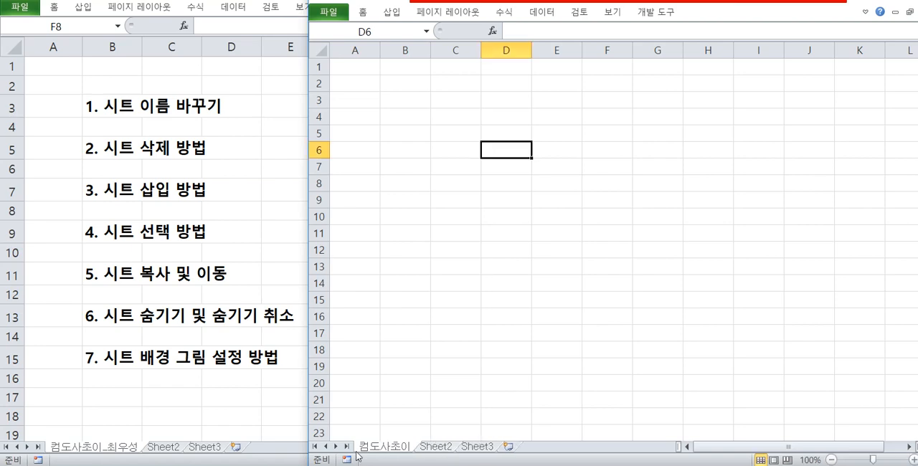
# Rename Sheet2 in the blank workbook with the person's full name.
pyautogui.click(445, 447)
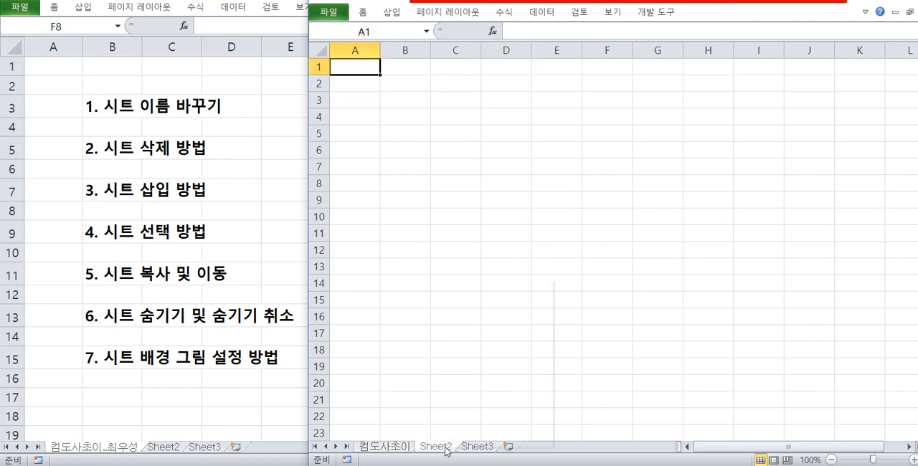
pyautogui.rightClick(445, 448)
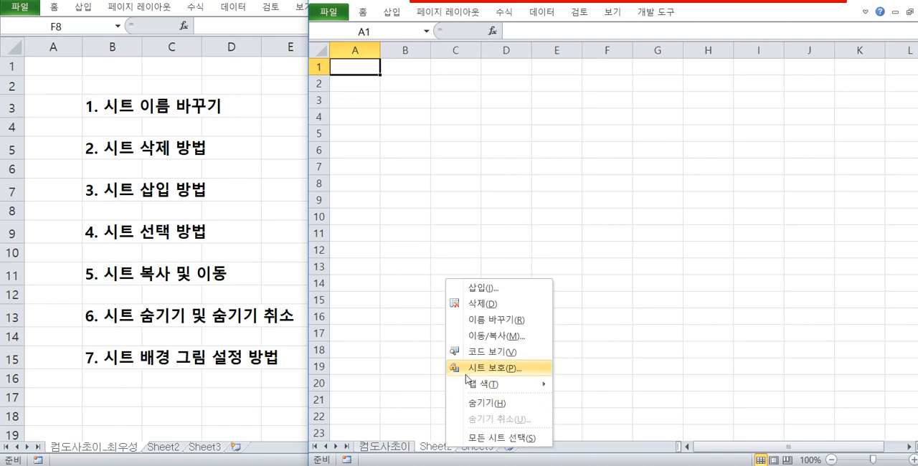
pyautogui.click(480, 319)
pyautogui.write('최우성')
pyautogui.press('Return')
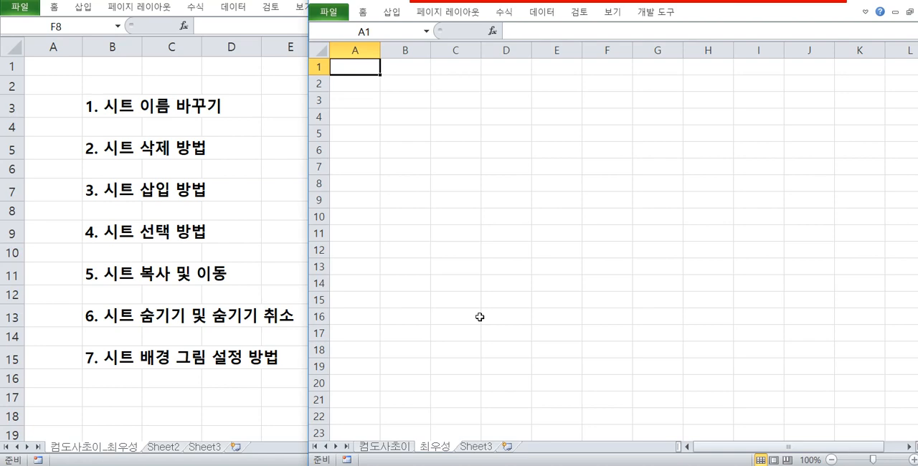
pyautogui.click(426, 183)
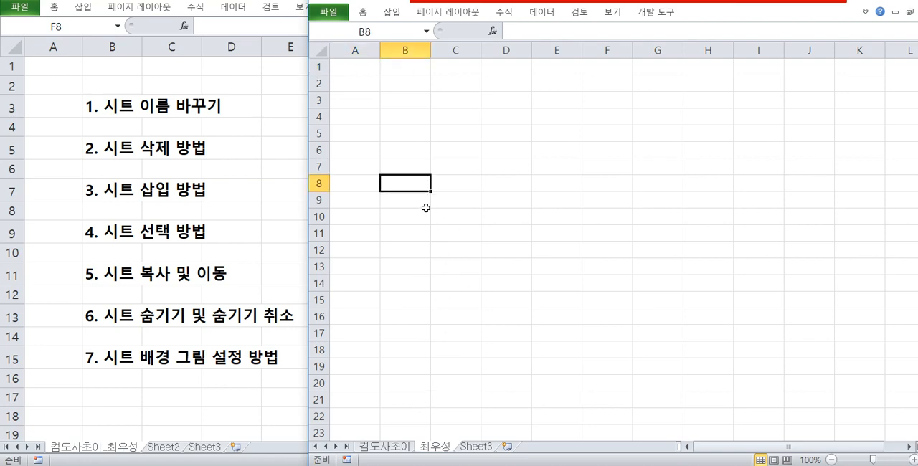
pyautogui.rightClick(477, 447)
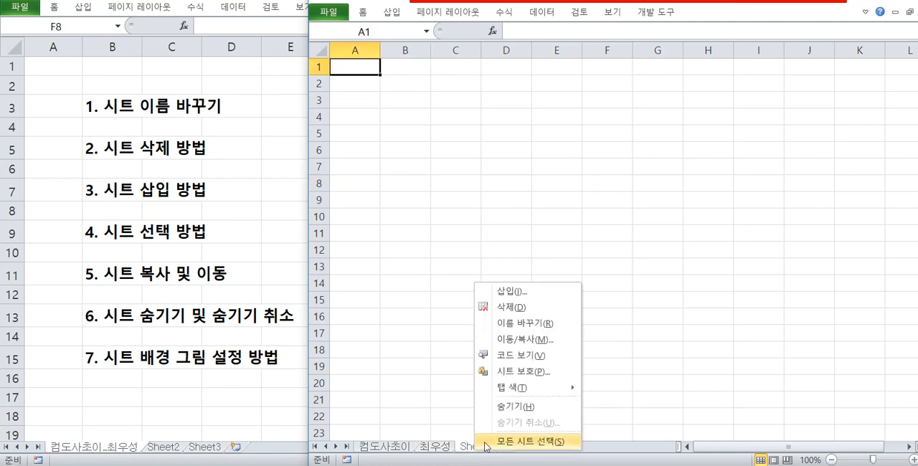
pyautogui.click(530, 326)
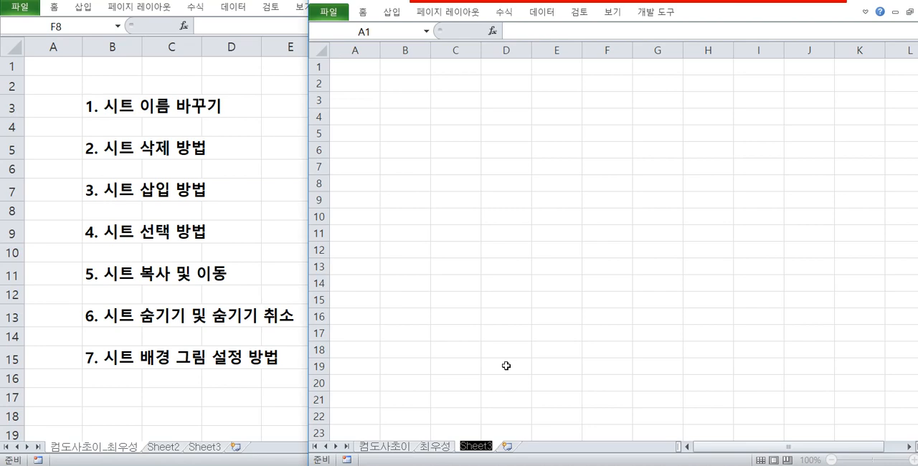
pyautogui.write('아이')
pyautogui.press('BackSpace')
pyautogui.press('BackSpace')
pyautogui.press('BackSpace')
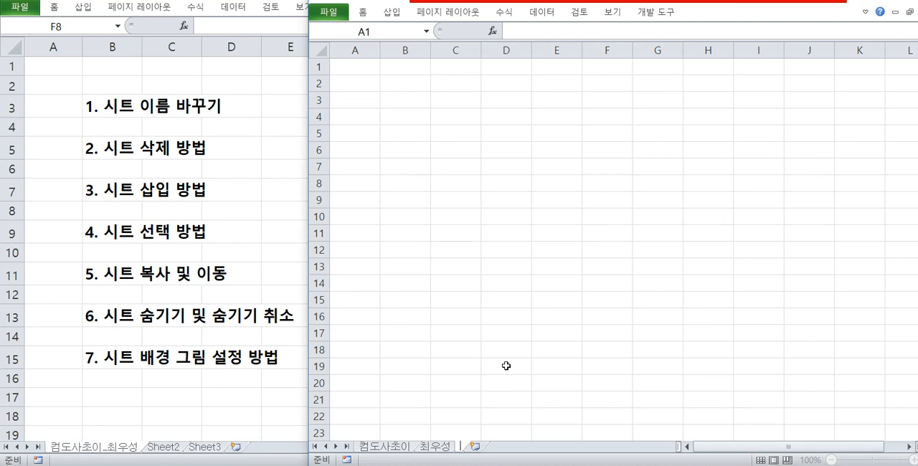
pyautogui.press('Escape')
pyautogui.click(455, 132)
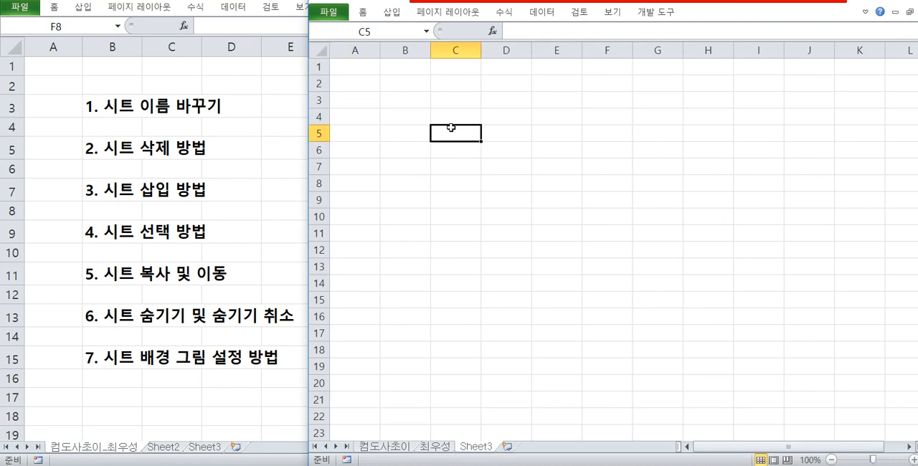
pyautogui.click(394, 94)
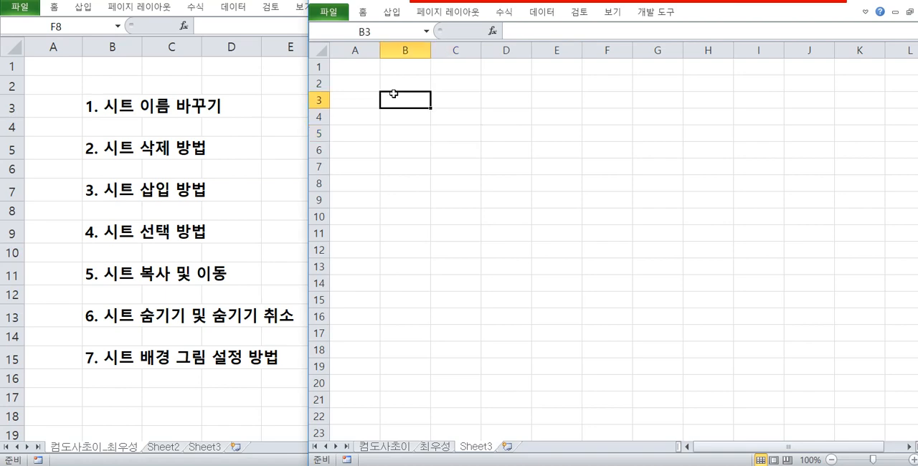
pyautogui.doubleClick(476, 446)
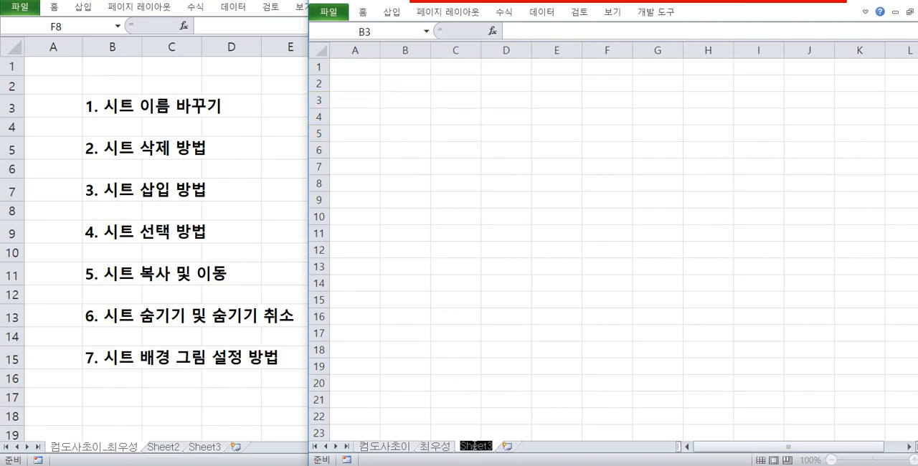
pyautogui.write('ㅓ')
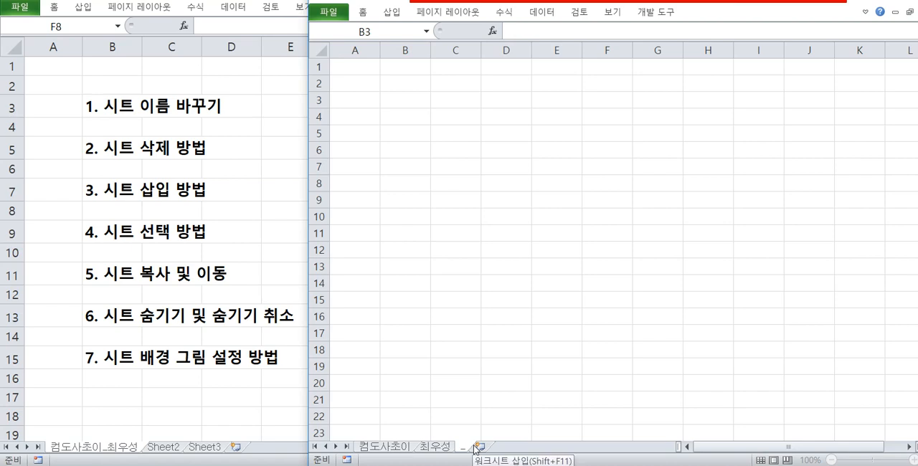
pyautogui.press('Escape')
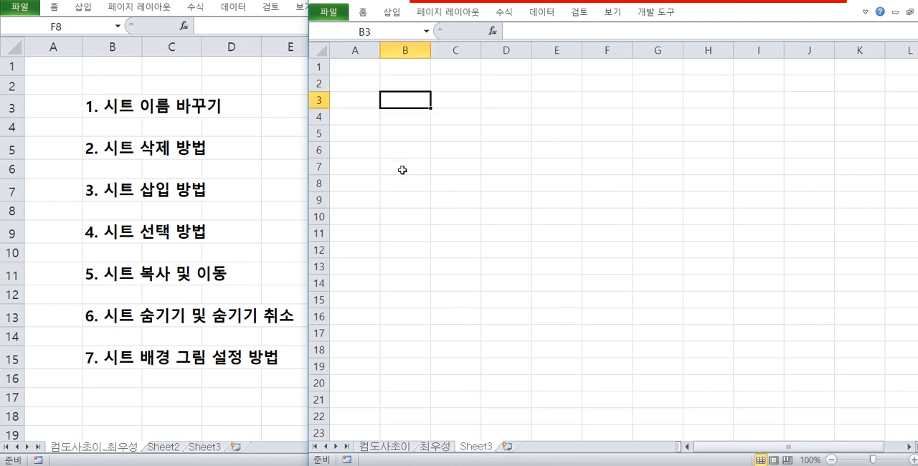
pyautogui.click(412, 134)
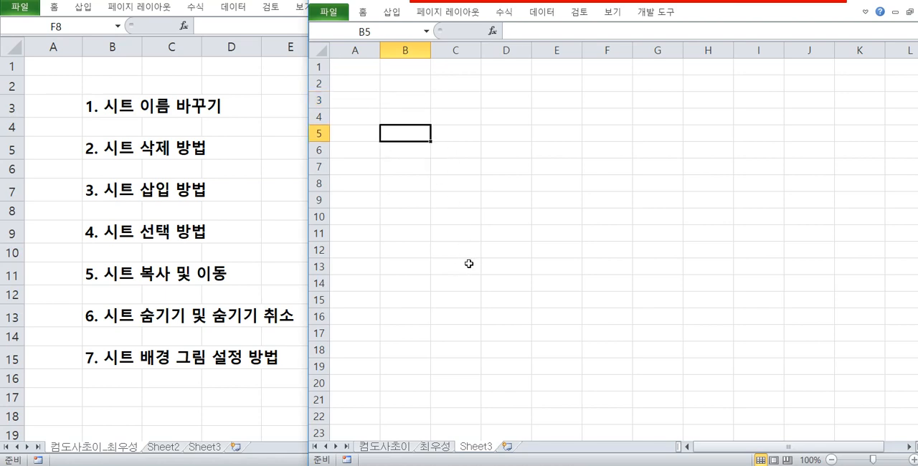
pyautogui.rightClick(482, 443)
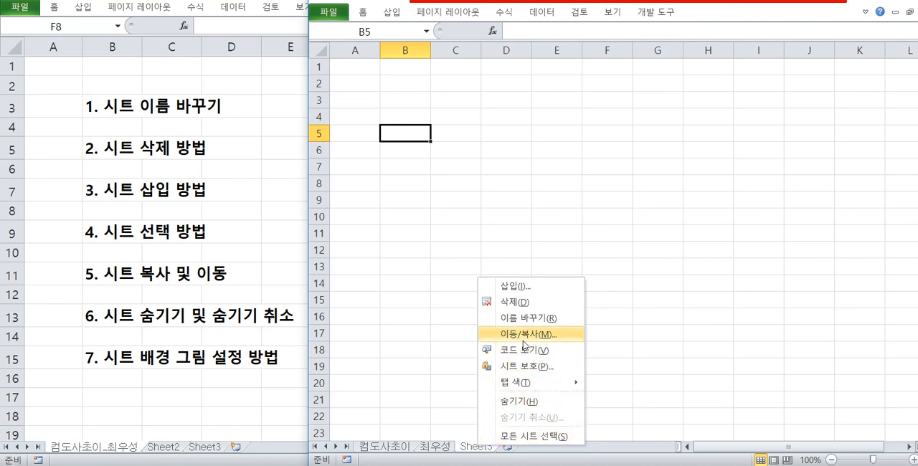
pyautogui.press('Escape')
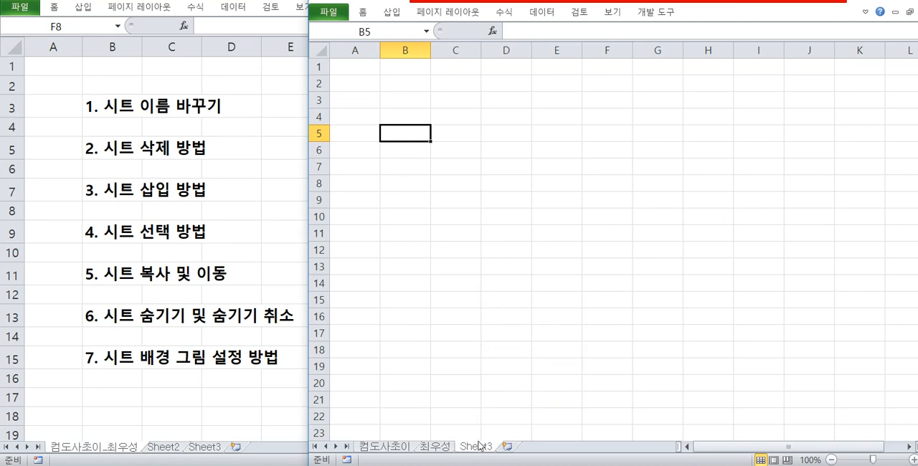
# Insert three new worksheets after Sheet3.
pyautogui.click(508, 446)
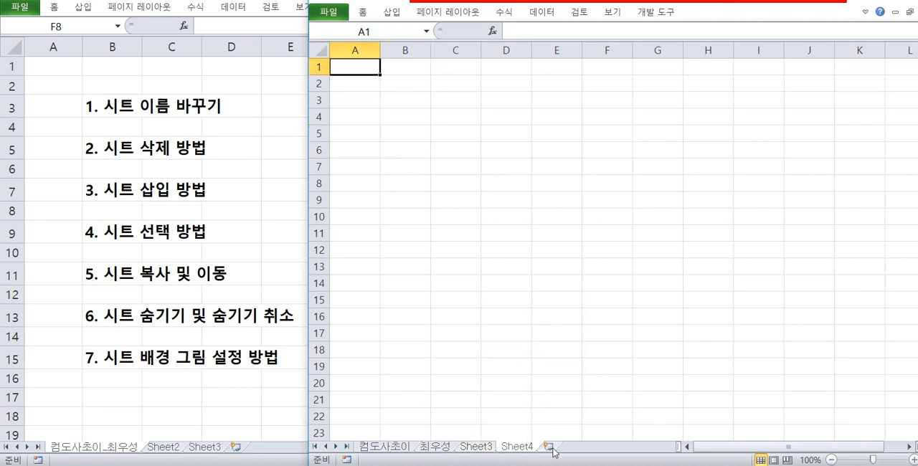
pyautogui.click(549, 447)
pyautogui.click(591, 447)
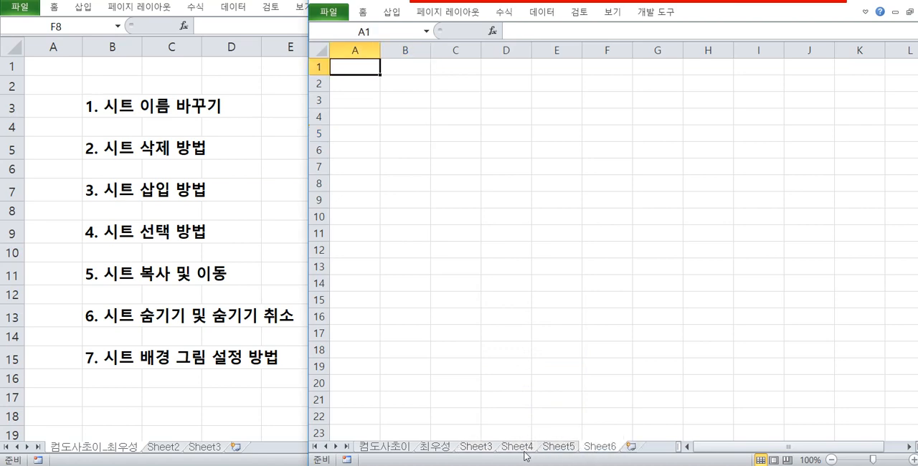
# Select the non-adjacent sheets Sheet3, Sheet5 and Sheet6 together and delete them.
pyautogui.click(477, 447)
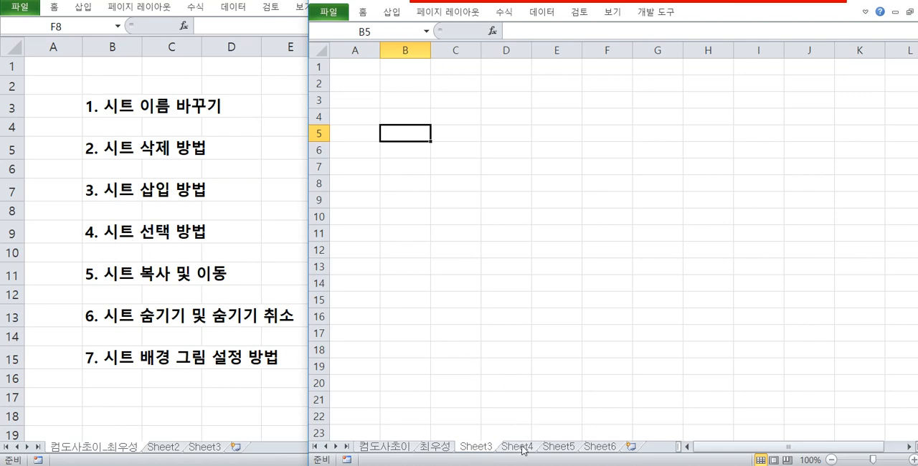
pyautogui.rightClick(564, 452)
pyautogui.click(601, 290)
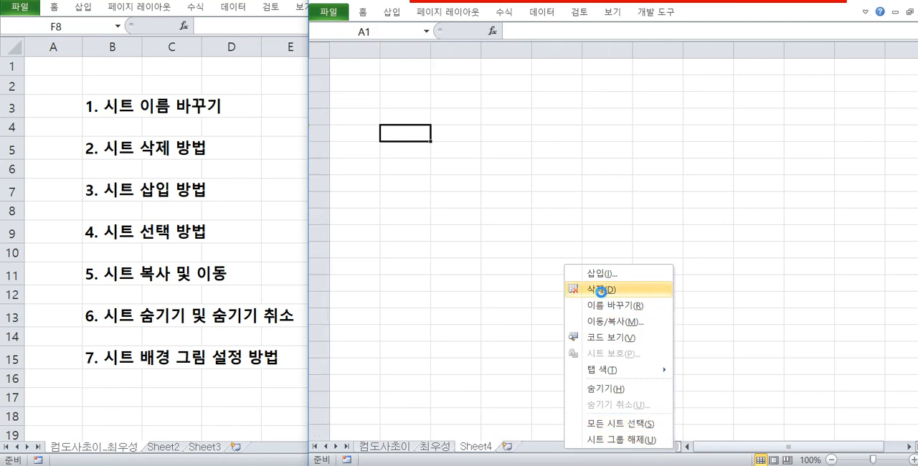
# Insert three more blank worksheets after Sheet4.
pyautogui.click(510, 446)
pyautogui.click(548, 446)
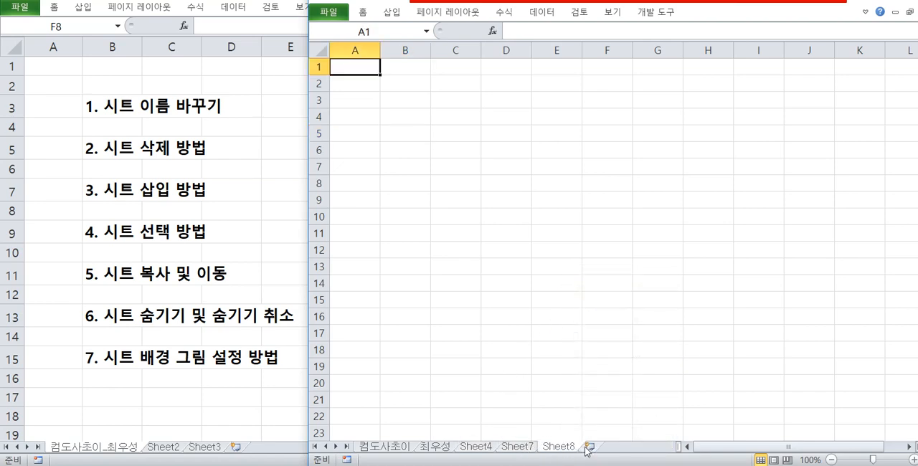
pyautogui.click(590, 446)
# Select the contiguous range of sheets from Sheet4 through Sheet9 and delete them all at once.
pyautogui.click(480, 448)
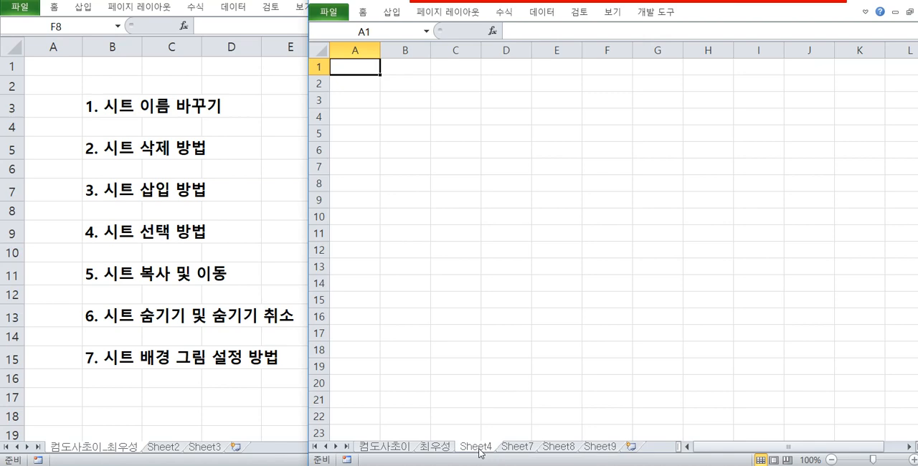
pyautogui.keyDown('shift'); pyautogui.click(606, 447); pyautogui.keyUp('shift')
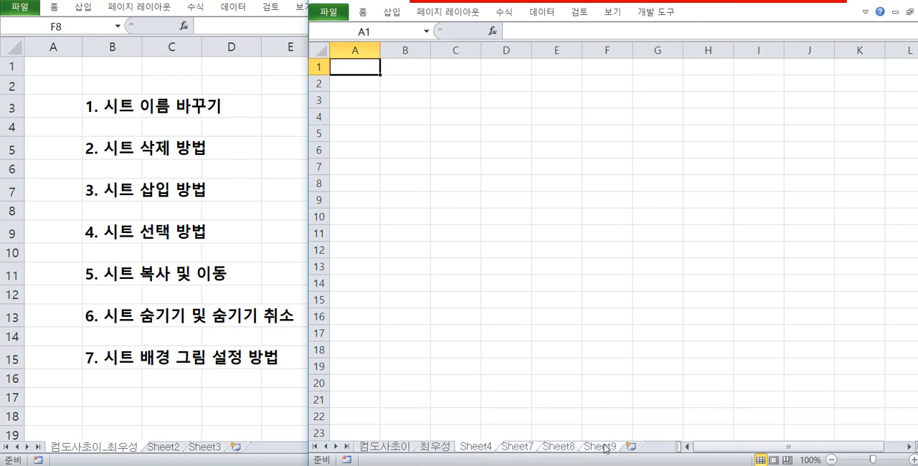
pyautogui.rightClick(601, 448)
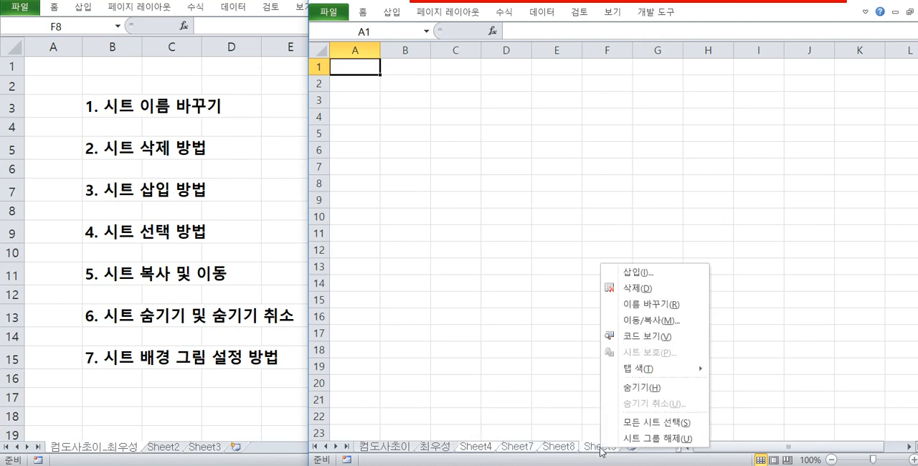
pyautogui.click(638, 288)
pyautogui.click(491, 301)
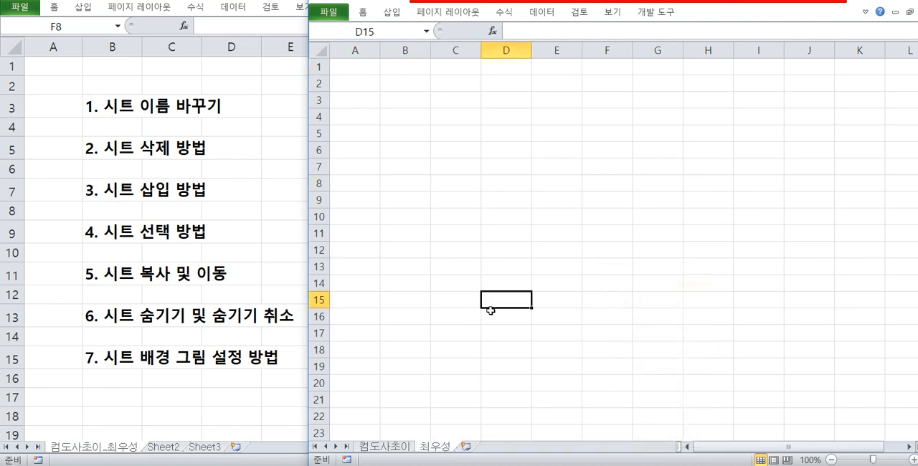
pyautogui.click(515, 182)
pyautogui.click(407, 116)
pyautogui.moveTo(421, 101); pyautogui.dragTo(426, 184)
pyautogui.click(408, 171)
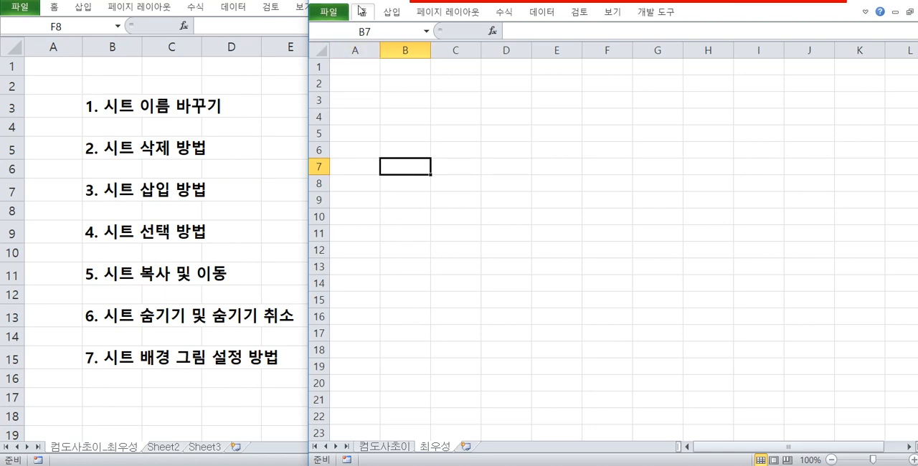
# Insert three blank worksheets at the end of the workbook.
pyautogui.click(458, 200)
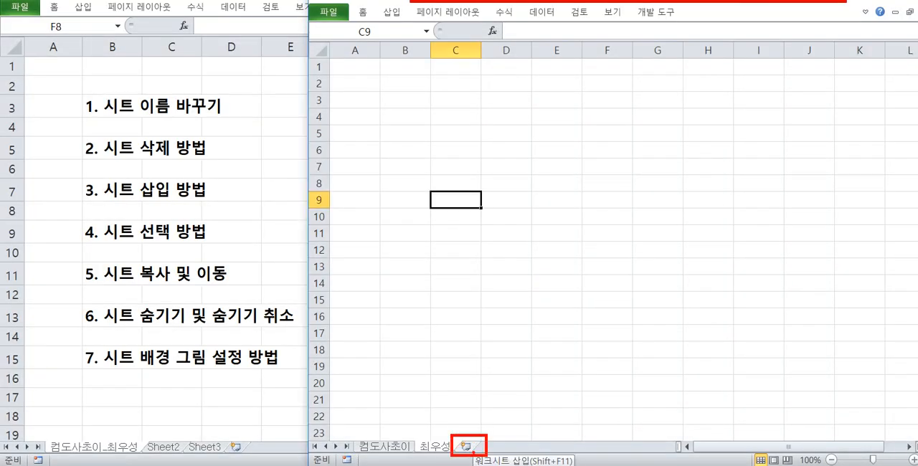
pyautogui.click(472, 447)
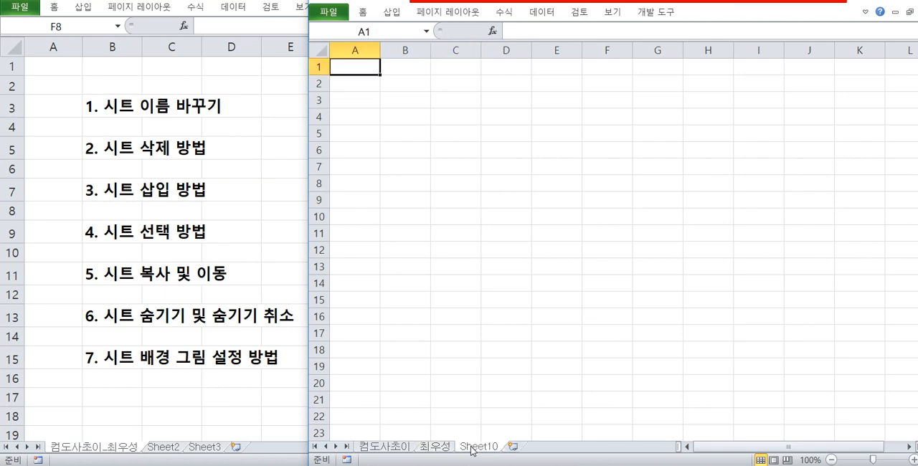
pyautogui.click(512, 447)
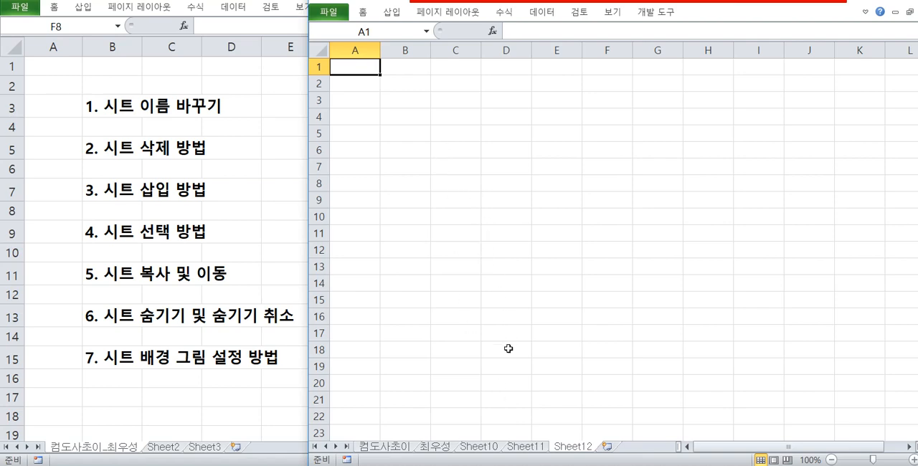
# Insert one more blank sheet before Sheet11, using the Worksheet template.
pyautogui.click(515, 447)
pyautogui.rightClick(515, 449)
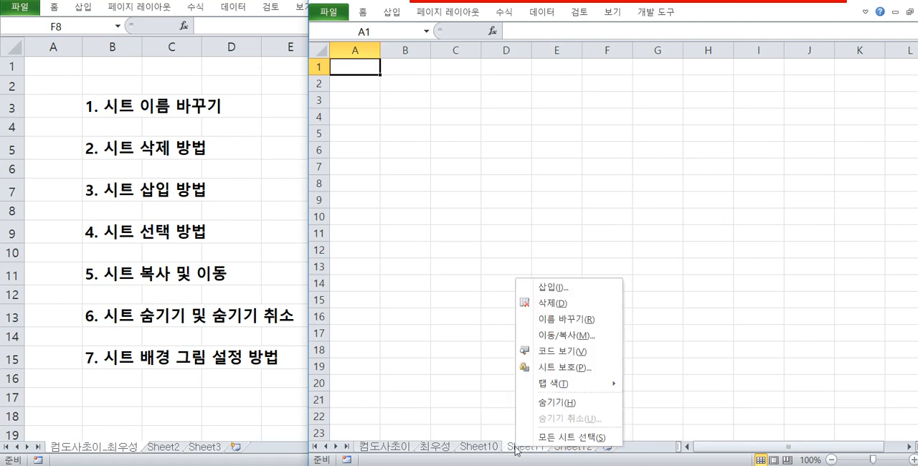
pyautogui.click(550, 287)
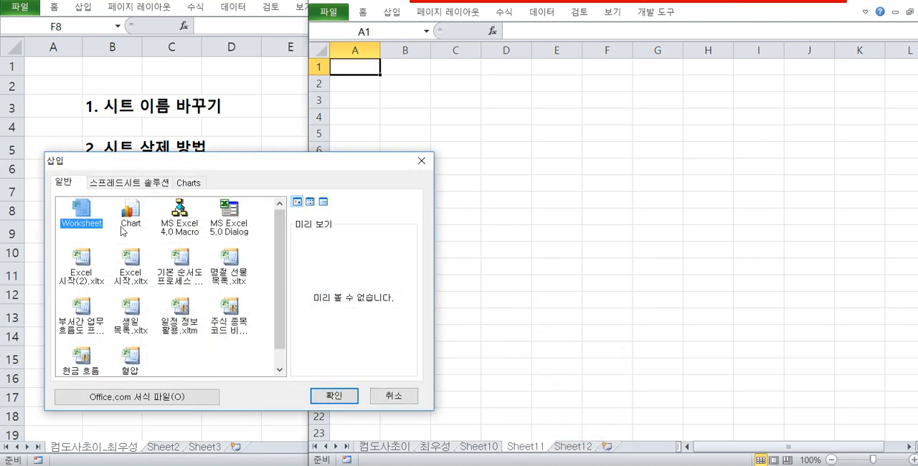
pyautogui.click(343, 394)
# Move the newly inserted worksheet to the end of the sheet order, after Sheet12.
pyautogui.click(528, 436)
pyautogui.click(552, 368)
pyautogui.moveTo(533, 450); pyautogui.dragTo(647, 431)
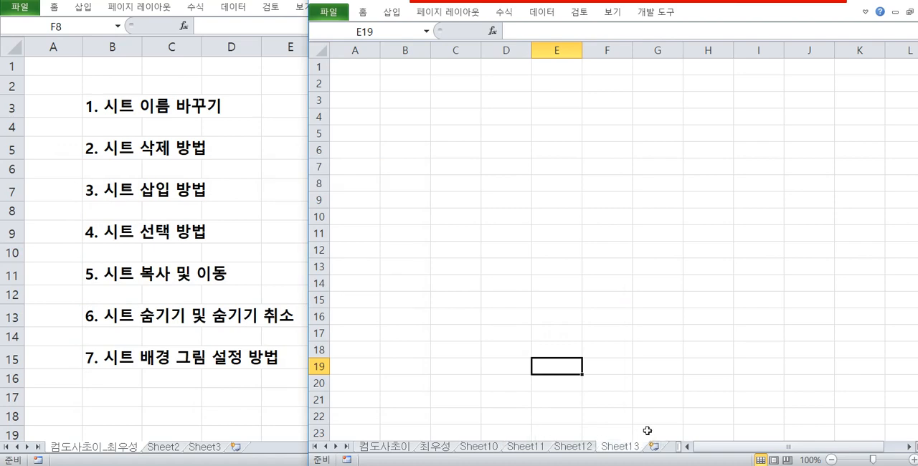
# Select the contiguous sheets Sheet11 through Sheet13, insert three worksheets at once before Sheet13, and widen the sheet tab area.
pyautogui.click(465, 344)
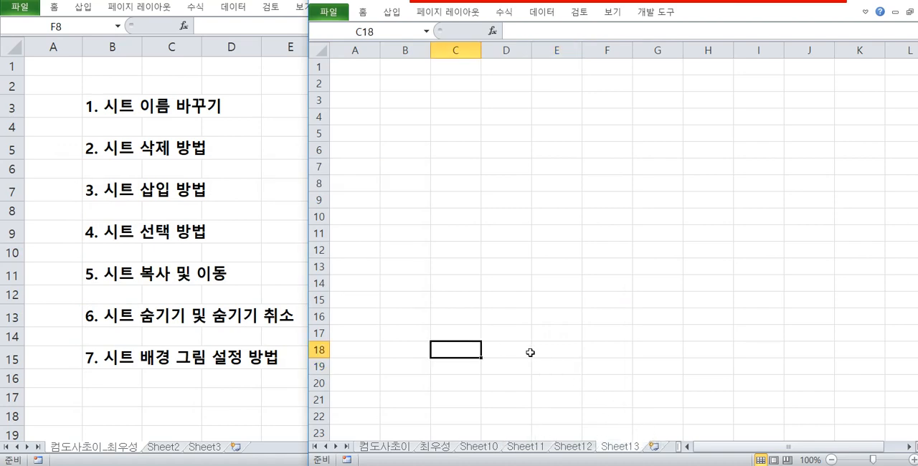
pyautogui.click(531, 446)
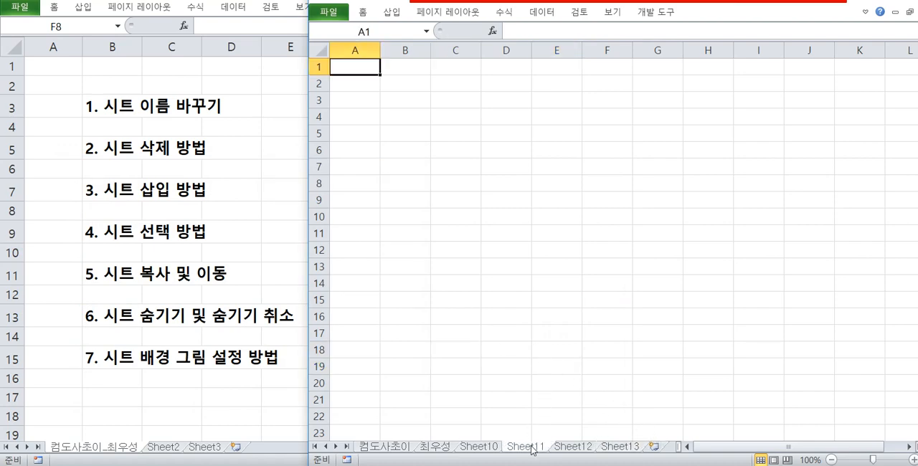
pyautogui.rightClick(621, 448)
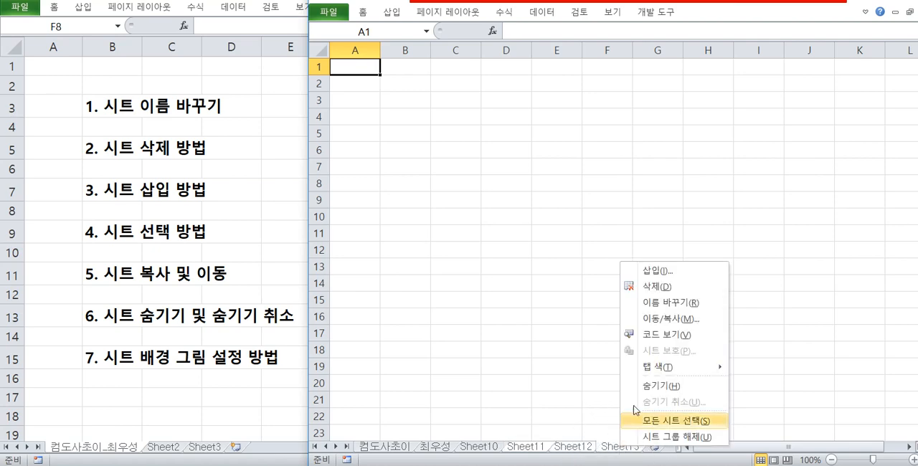
pyautogui.click(658, 271)
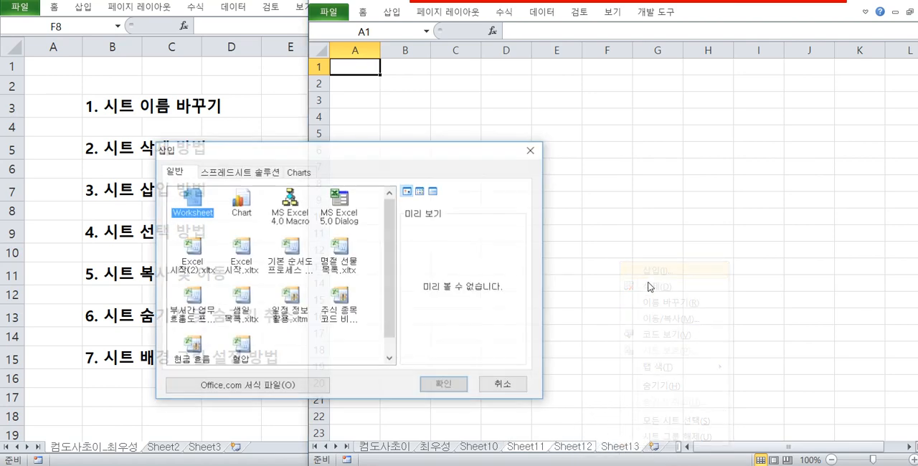
pyautogui.click(455, 385)
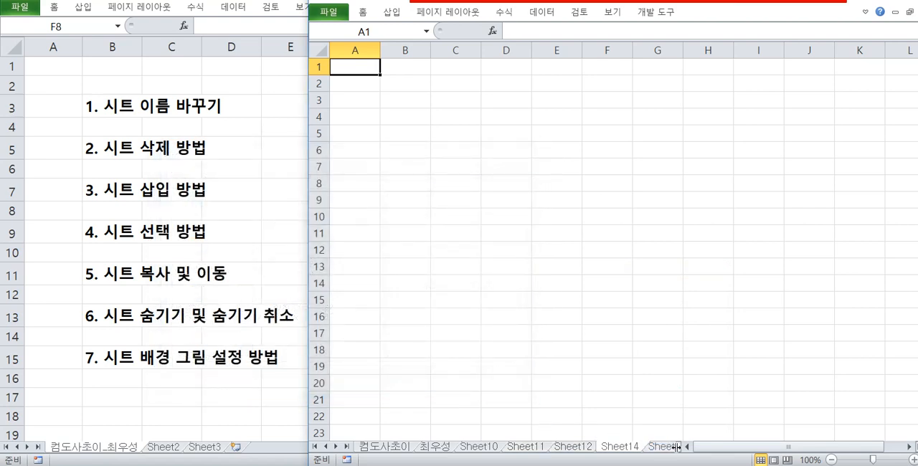
pyautogui.moveTo(676, 446); pyautogui.dragTo(828, 445)
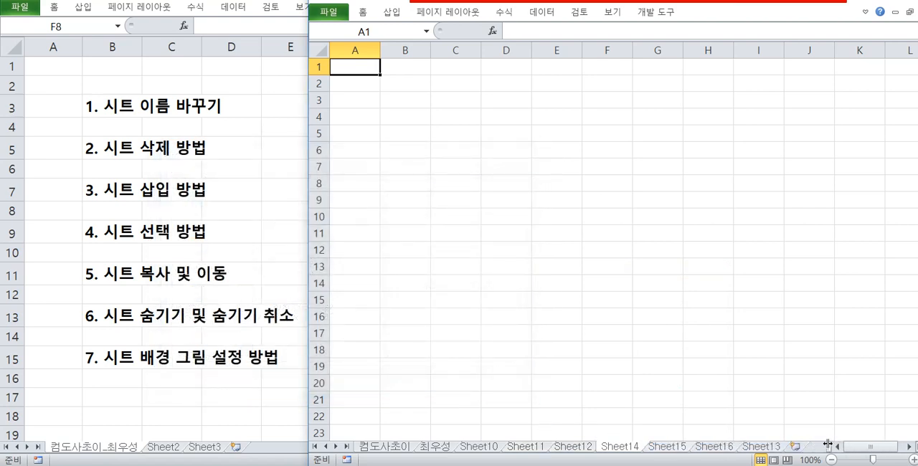
# Try to insert worksheets with the non-adjacent sheets Sheet11, Sheet14 and Sheet16 selected, then ungroup the sheets.
pyautogui.click(534, 447)
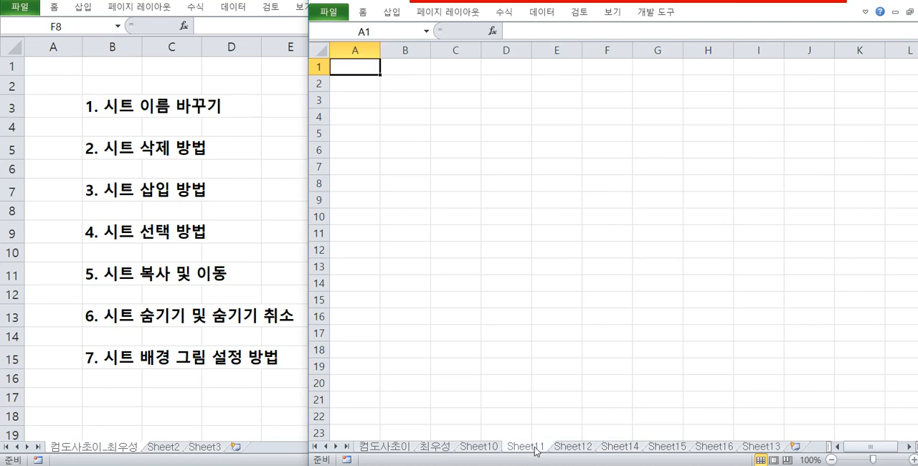
pyautogui.rightClick(711, 449)
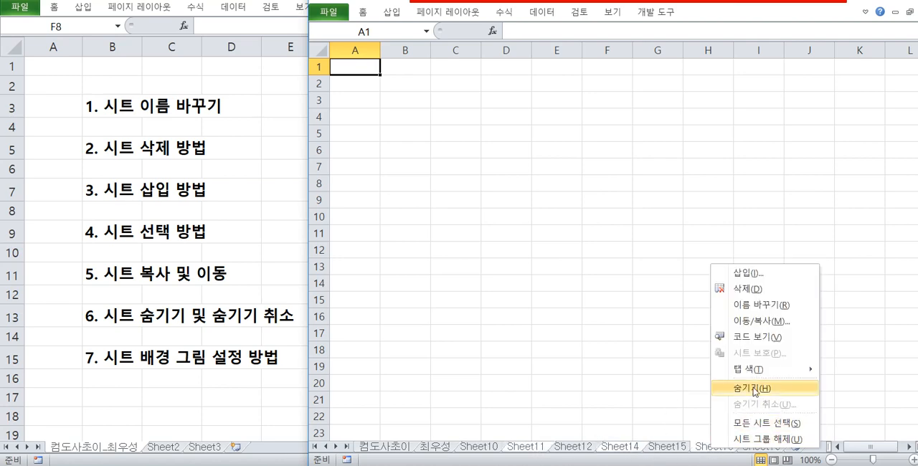
pyautogui.click(748, 273)
pyautogui.click(524, 389)
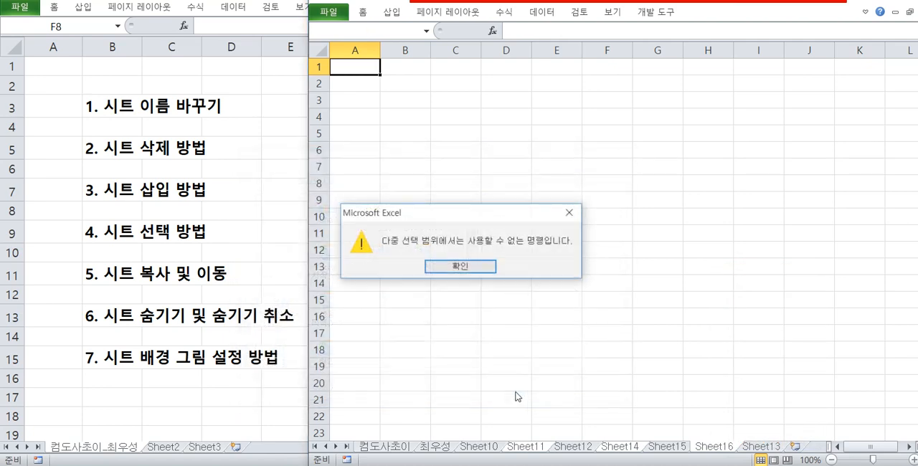
pyautogui.click(485, 268)
pyautogui.click(579, 346)
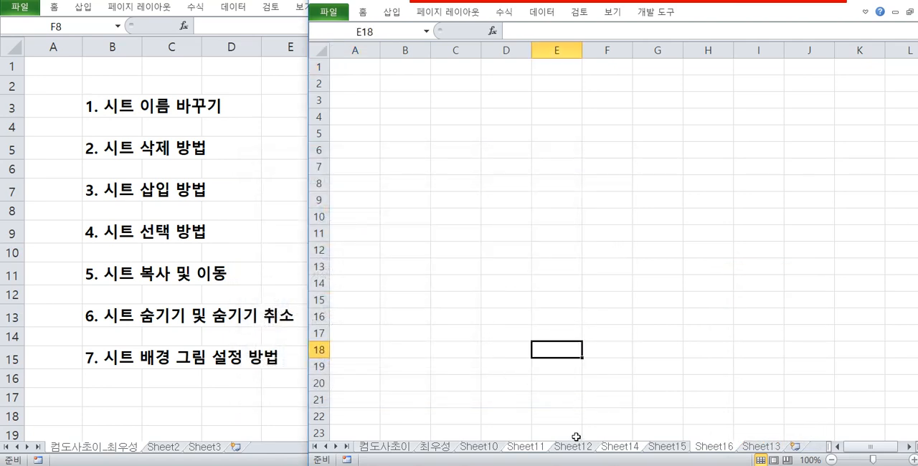
pyautogui.click(573, 445)
pyautogui.click(482, 447)
pyautogui.click(516, 199)
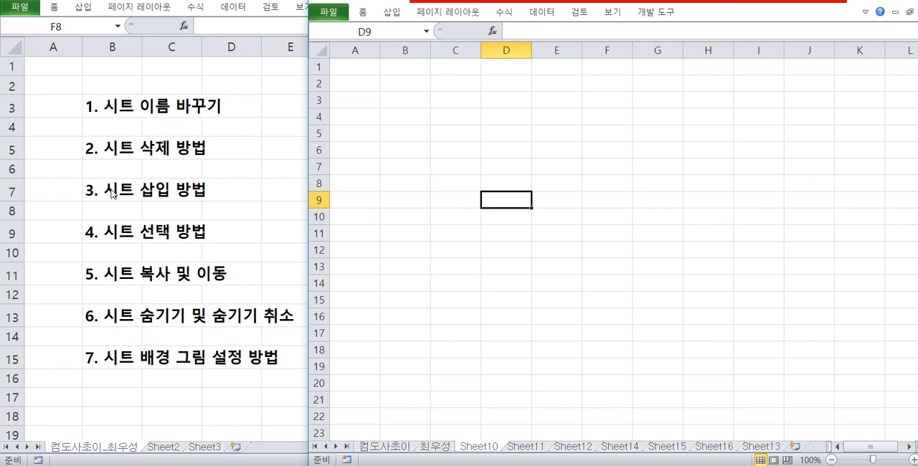
pyautogui.click(444, 168)
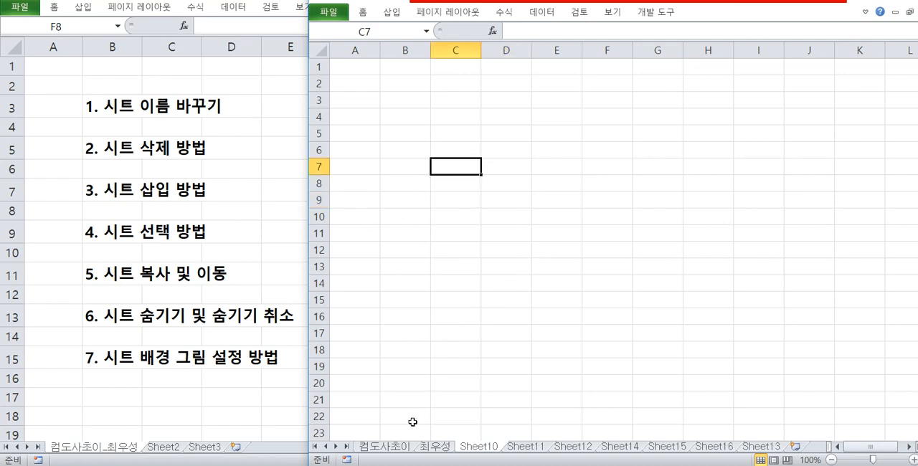
pyautogui.press('Up')
pyautogui.press('Right')
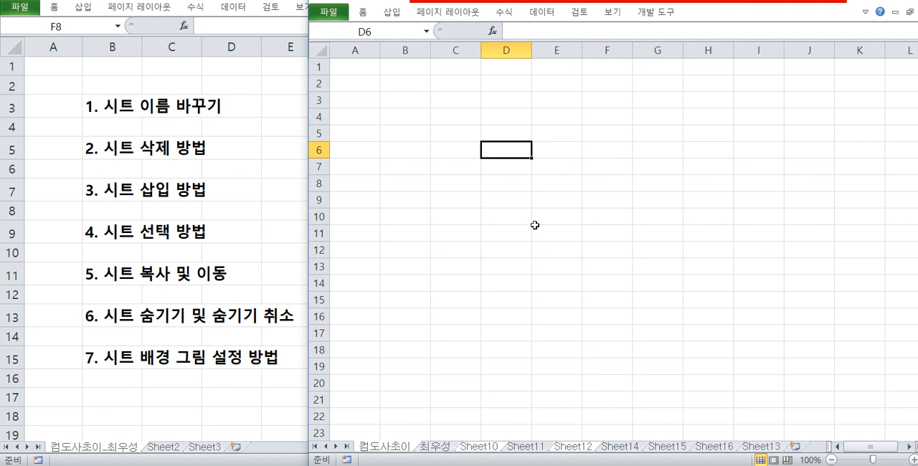
pyautogui.hotkey('ctrl', '2')
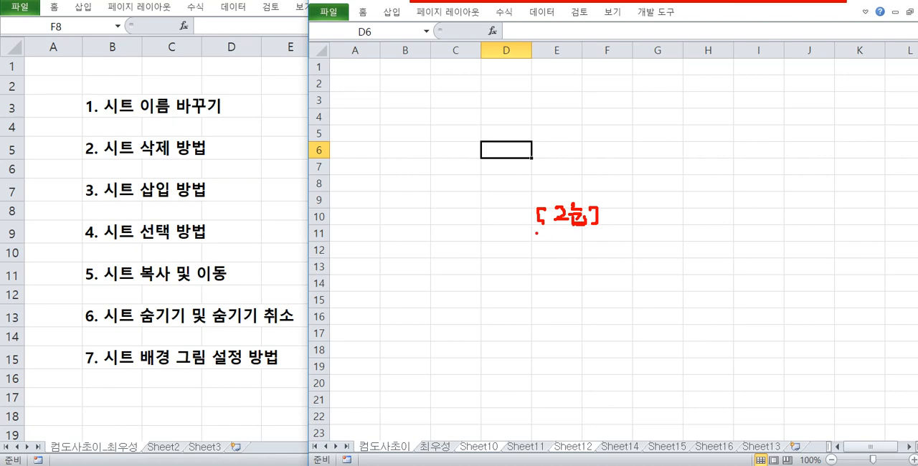
pyautogui.moveTo(568, 232)
pyautogui.mouseDown()
pyautogui.moveTo(598, 234)
pyautogui.moveTo(629, 195)
pyautogui.moveTo(616, 231)
pyautogui.mouseUp()
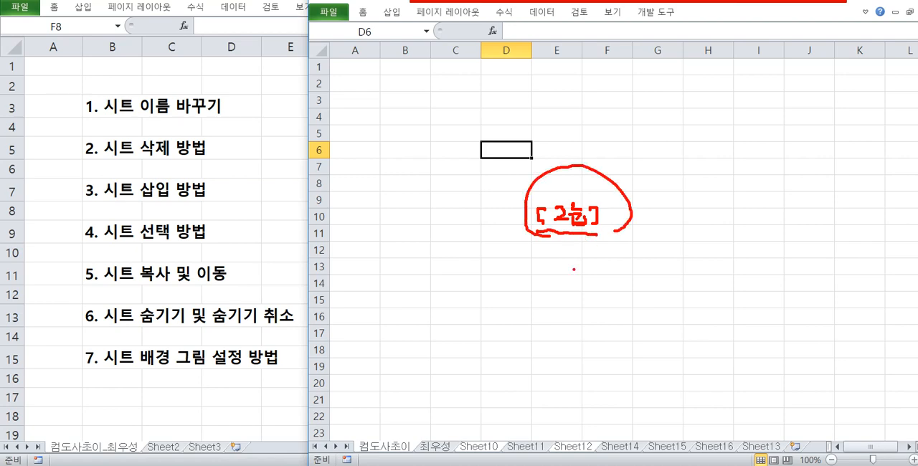
pyautogui.moveTo(485, 456); pyautogui.dragTo(494, 453)
pyautogui.moveTo(572, 453); pyautogui.dragTo(573, 452)
pyautogui.moveTo(393, 454); pyautogui.dragTo(396, 452)
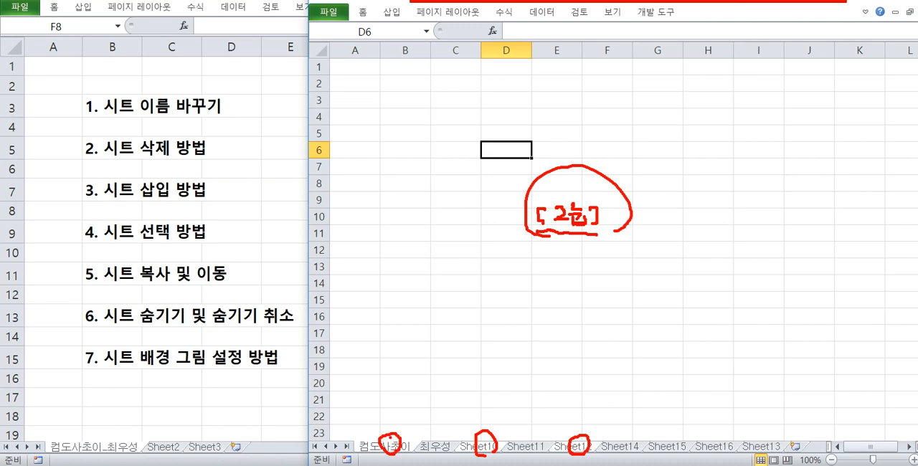
pyautogui.press('Escape')
pyautogui.click(438, 447)
pyautogui.click(478, 447)
pyautogui.click(602, 449)
pyautogui.click(536, 450)
# Group the first sheet with Sheet10 and enter the instructor's name followed by "강사 입니다" in cell A1.
pyautogui.click(477, 451)
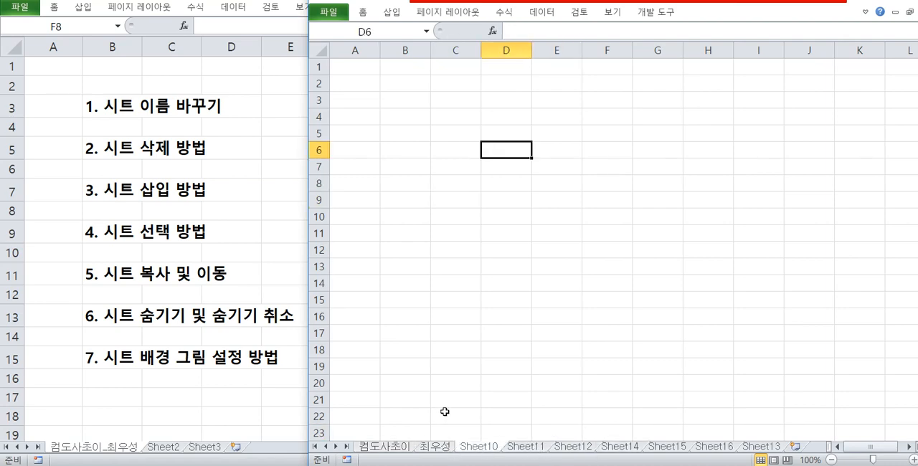
pyautogui.click(395, 449)
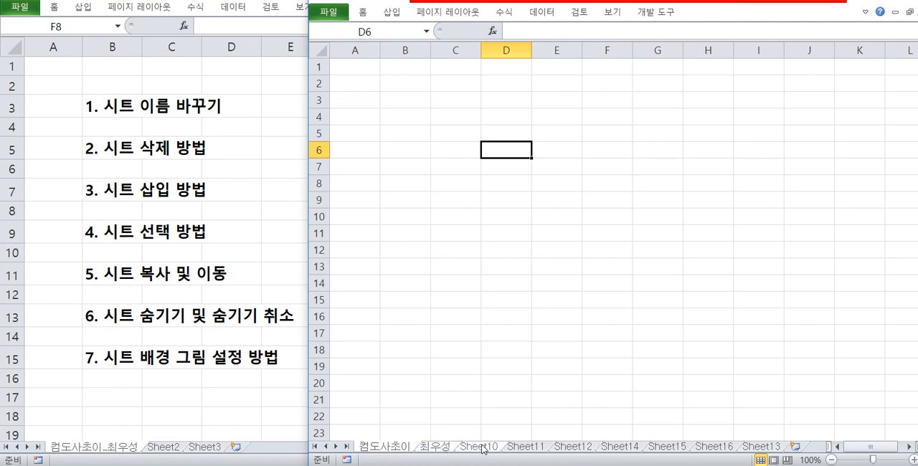
pyautogui.click(350, 68)
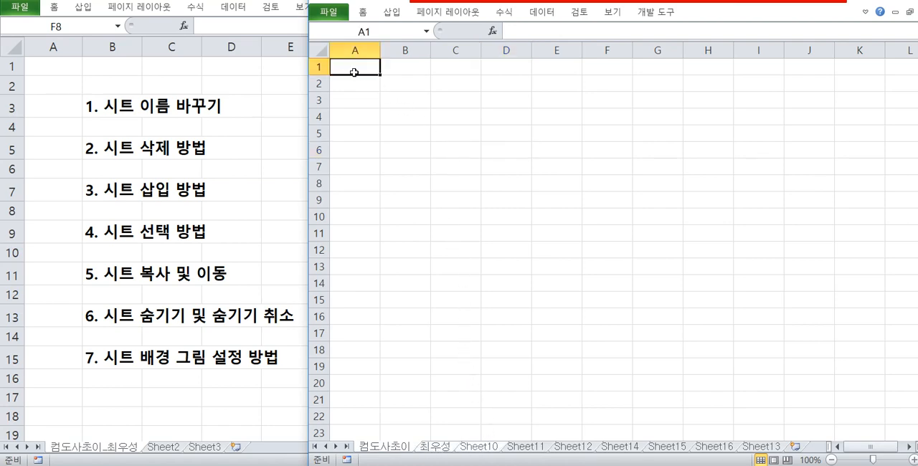
pyautogui.write('최우성 강사')
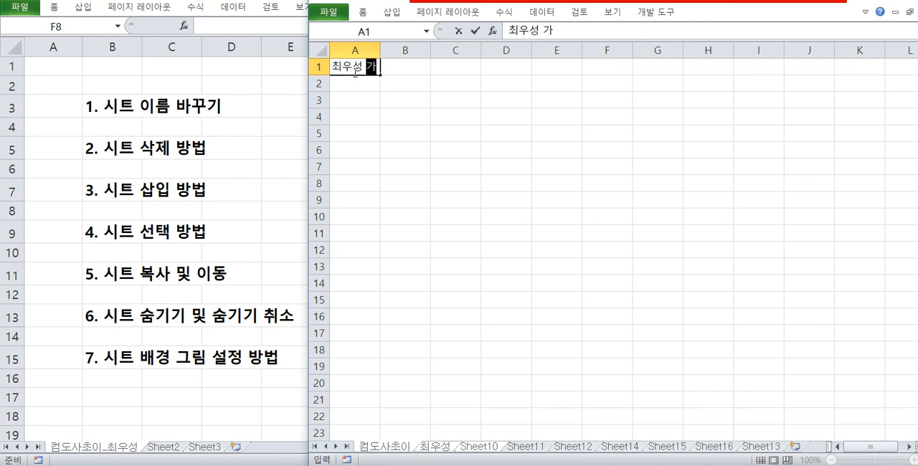
pyautogui.write(' 입니다')
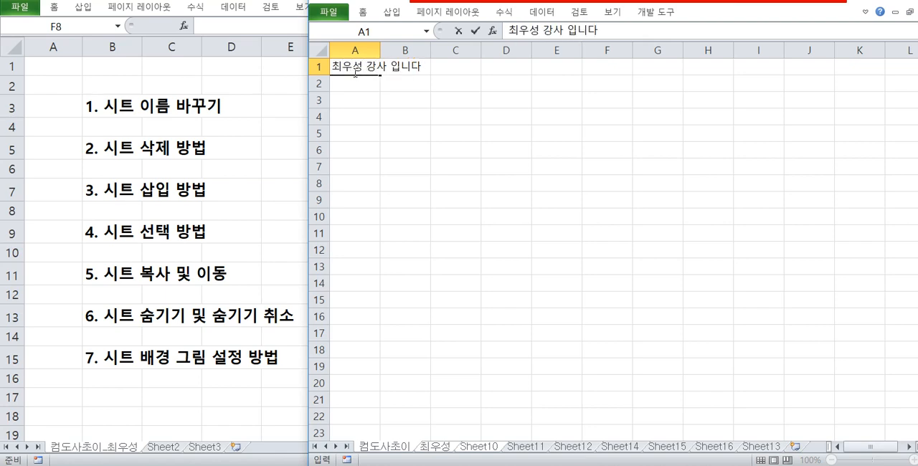
pyautogui.press('Return')
pyautogui.click(358, 68)
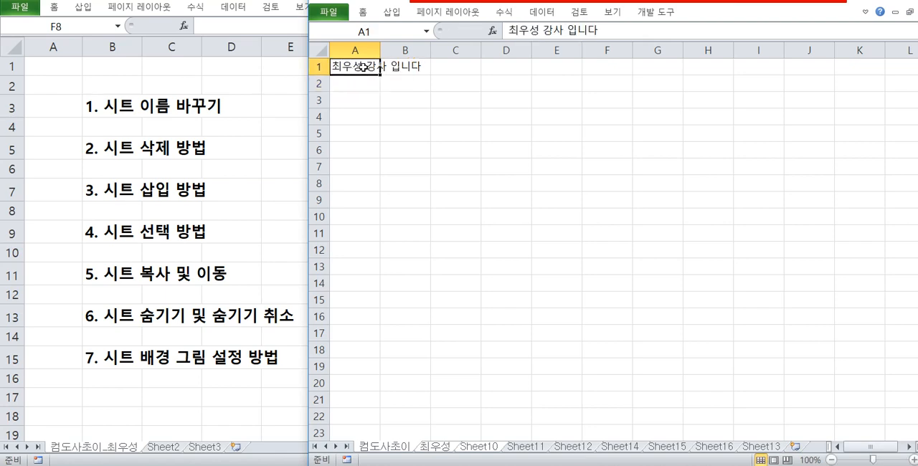
# Format cell A1 of the grouped sheets as bold italic blue text on a yellow fill, and autofit column A.
pyautogui.click(361, 11)
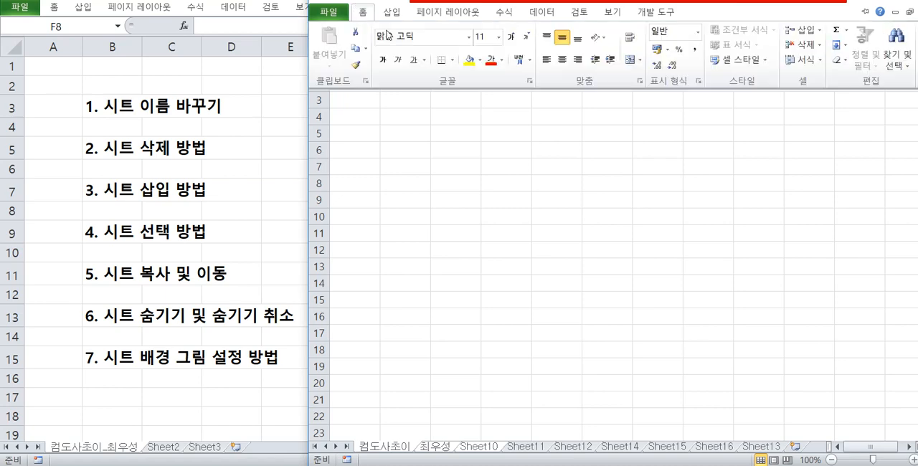
pyautogui.click(362, 15)
pyautogui.click(362, 17)
pyautogui.click(383, 59)
pyautogui.click(364, 18)
pyautogui.click(399, 60)
pyautogui.click(363, 15)
pyautogui.click(501, 59)
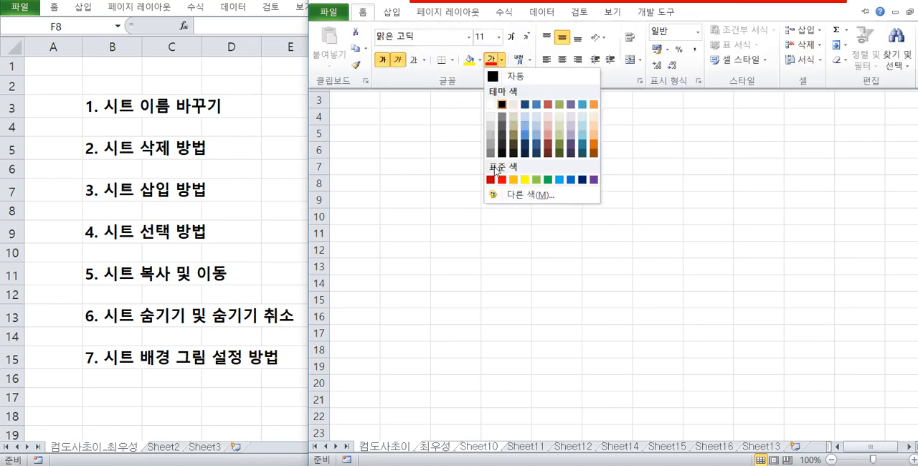
pyautogui.click(565, 182)
pyautogui.click(424, 136)
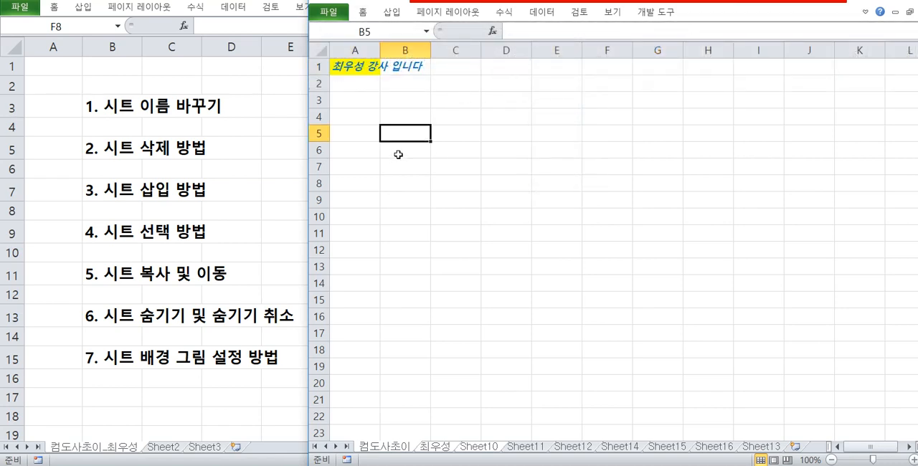
pyautogui.doubleClick(380, 50)
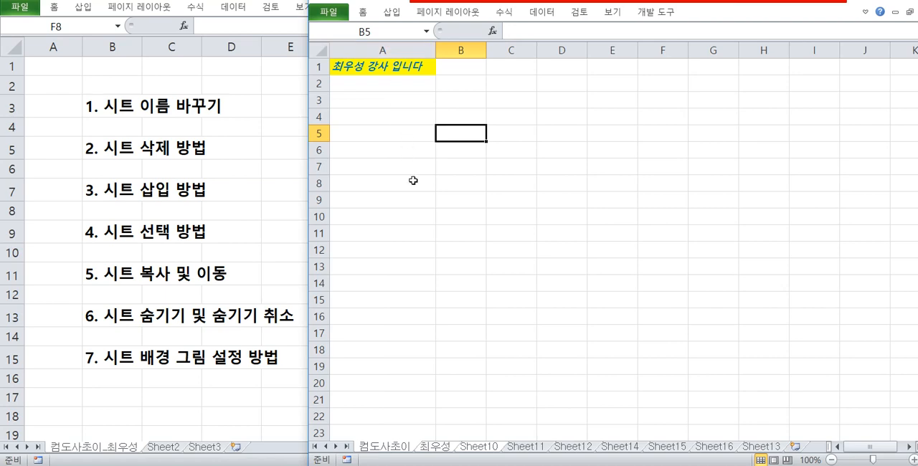
# Compare cell A1 on Sheet11, the first sheet and Sheet10 to check where the grouped entry and formatting were applied.
pyautogui.click(523, 447)
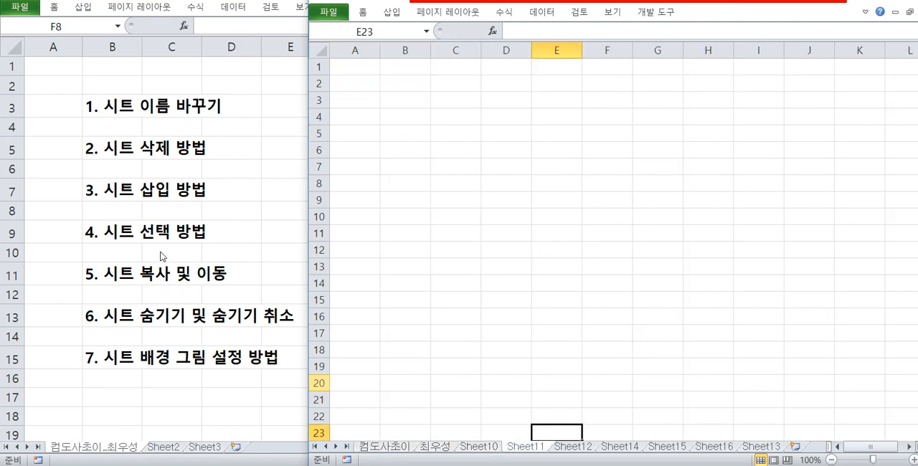
pyautogui.click(449, 448)
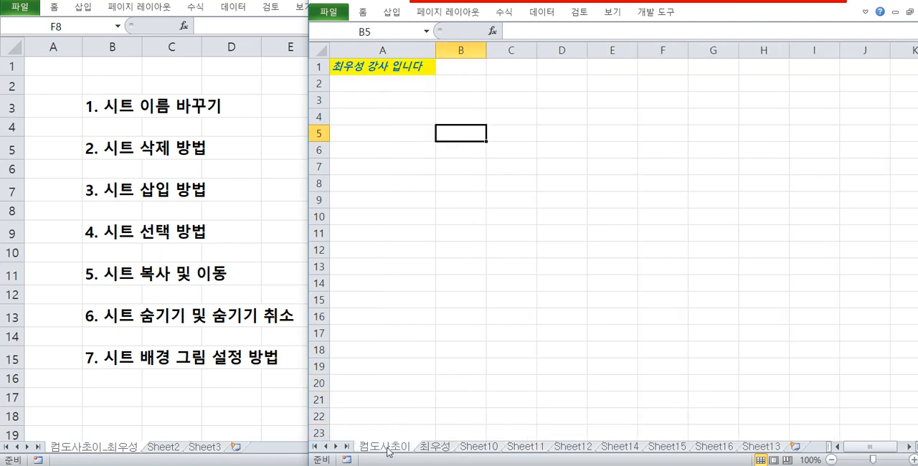
pyautogui.keyDown('ctrl'); pyautogui.click(467, 448); pyautogui.keyUp('ctrl')
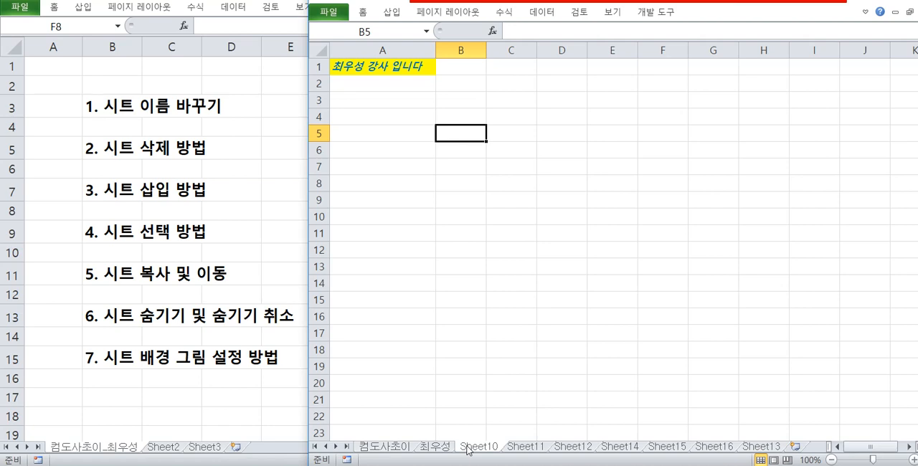
# Group the first three sheets, enlarge their view to 235% and select cell A4 across the group.
pyautogui.keyDown('shift'); pyautogui.click(410, 448); pyautogui.keyUp('shift')
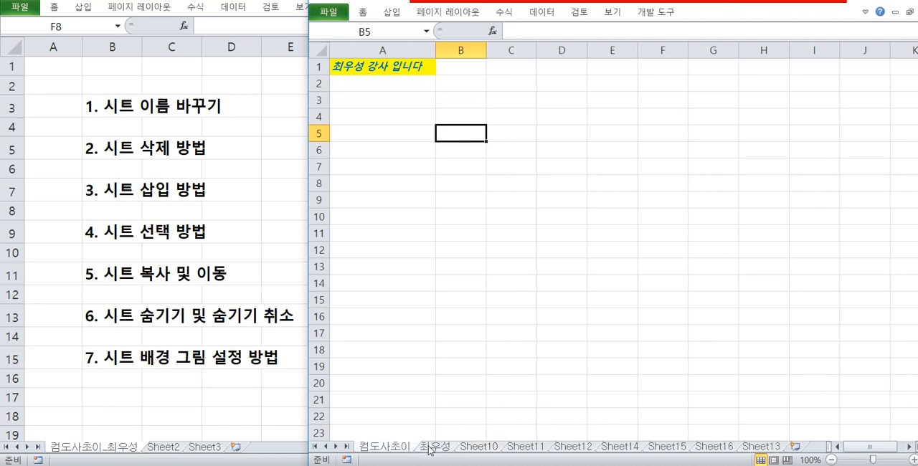
pyautogui.click(429, 447)
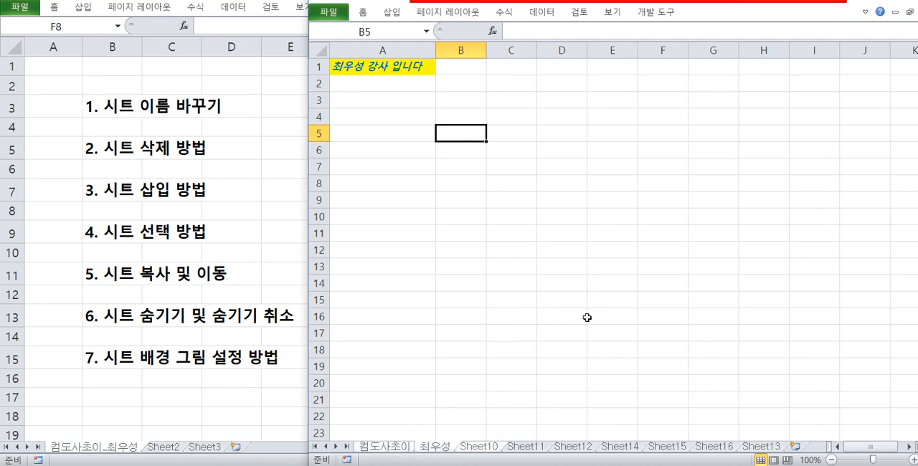
pyautogui.scroll(8, 495, 268)
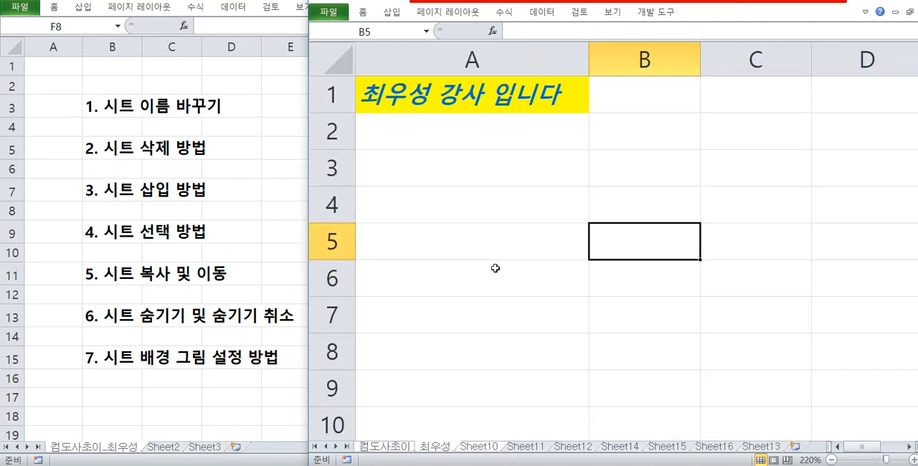
pyautogui.scroll(1, 502, 261)
pyautogui.click(496, 215)
# Ungroup the sheets by switching to Sheet11, and compare the zoom and cell selection on the first three sheets.
pyautogui.click(542, 448)
pyautogui.click(488, 449)
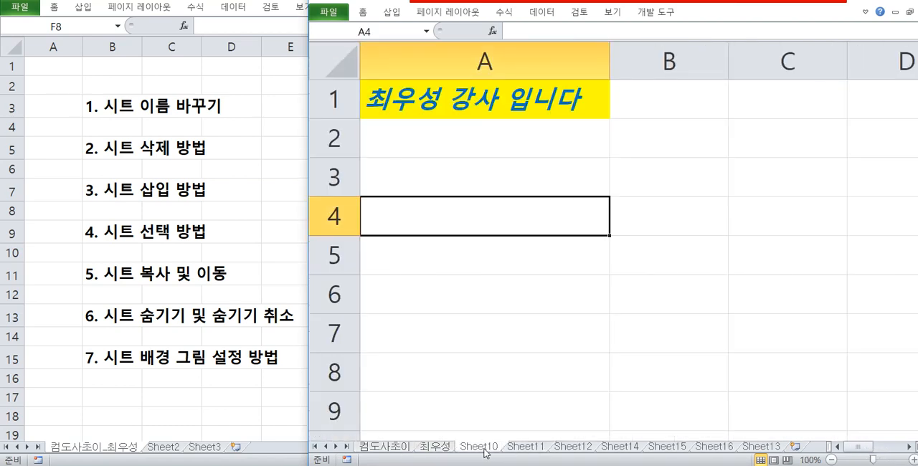
pyautogui.click(438, 446)
pyautogui.click(394, 447)
pyautogui.click(439, 447)
pyautogui.click(486, 446)
pyautogui.click(443, 445)
pyautogui.click(380, 446)
pyautogui.click(444, 445)
pyautogui.click(488, 447)
pyautogui.click(406, 446)
pyautogui.click(434, 446)
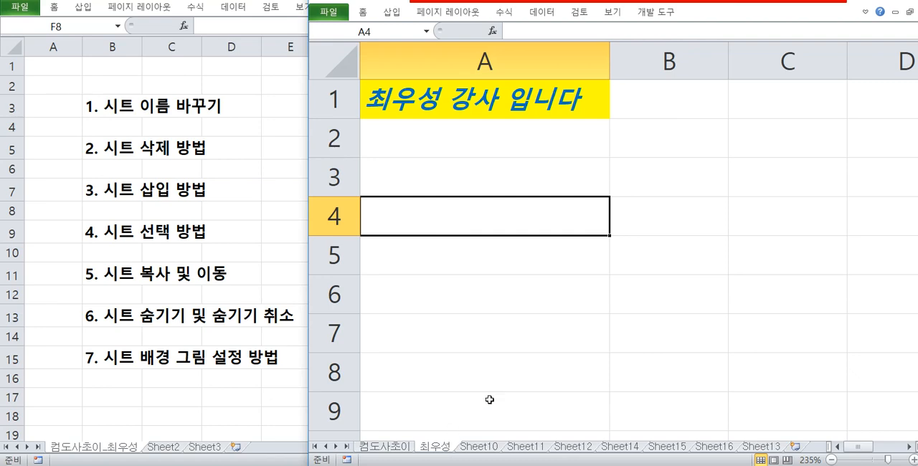
pyautogui.click(512, 173)
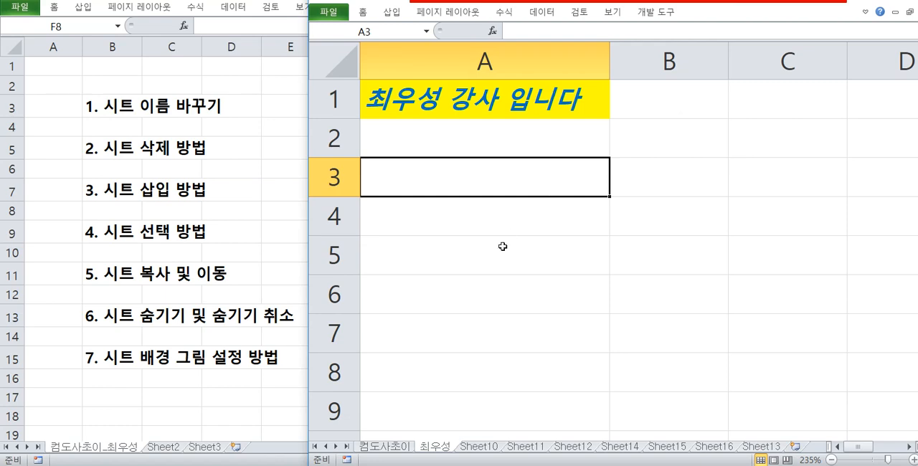
# Group the first three sheets, review their print preview and the active-sheets print range options, and return to the worksheet.
pyautogui.click(396, 450)
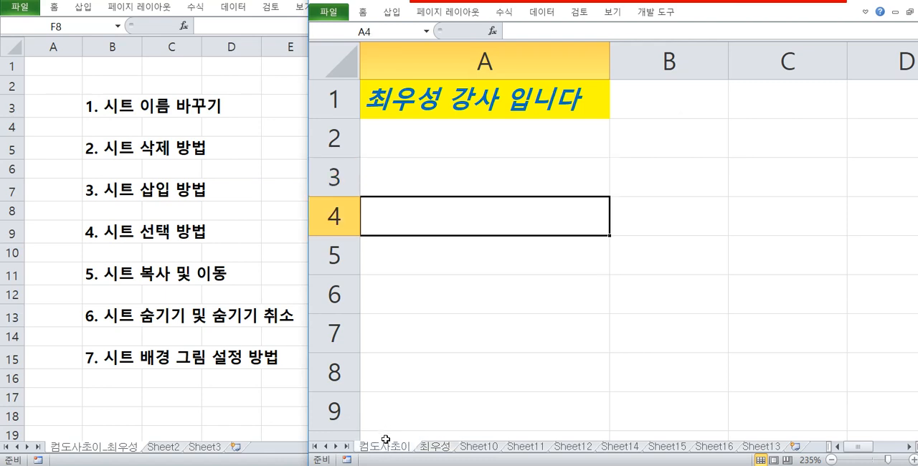
pyautogui.keyDown('ctrl'); pyautogui.click(441, 448); pyautogui.keyUp('ctrl')
pyautogui.keyDown('ctrl'); pyautogui.click(481, 447); pyautogui.keyUp('ctrl')
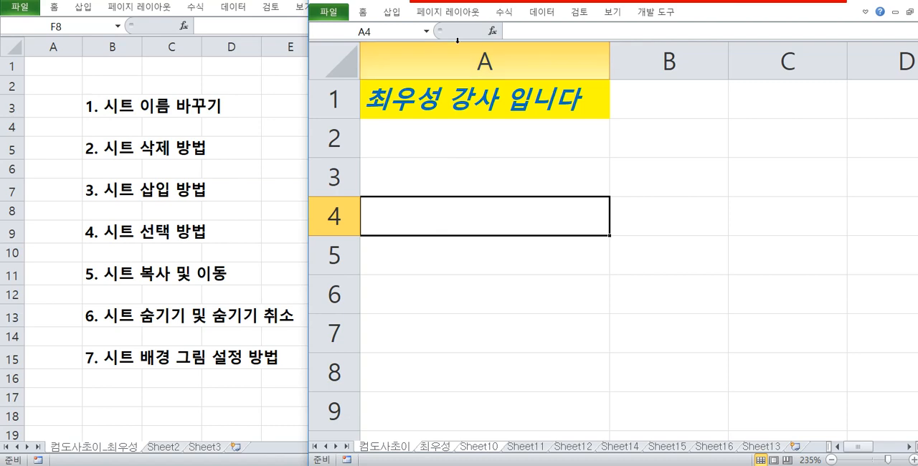
pyautogui.hotkey('ctrl', 'p')
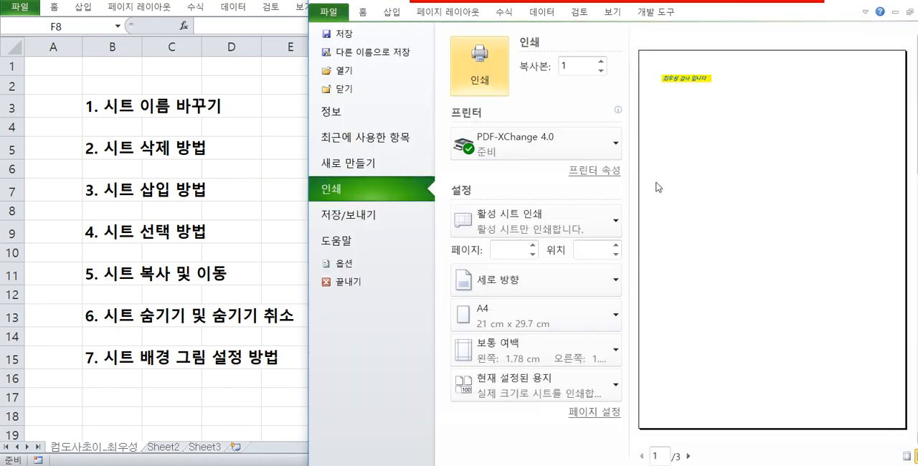
pyautogui.click(567, 223)
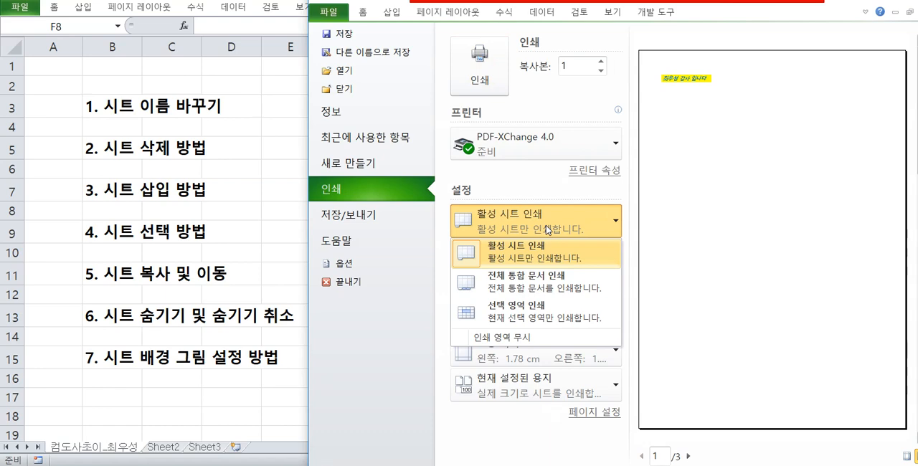
pyautogui.click(533, 223)
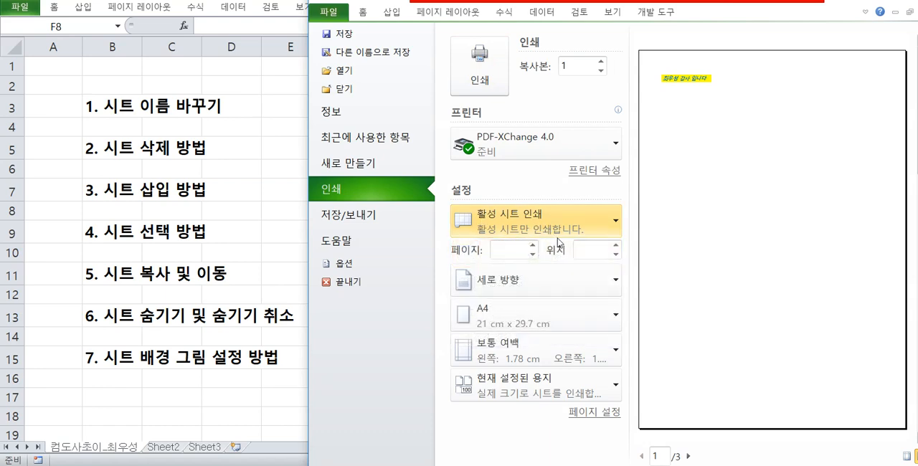
pyautogui.click(367, 13)
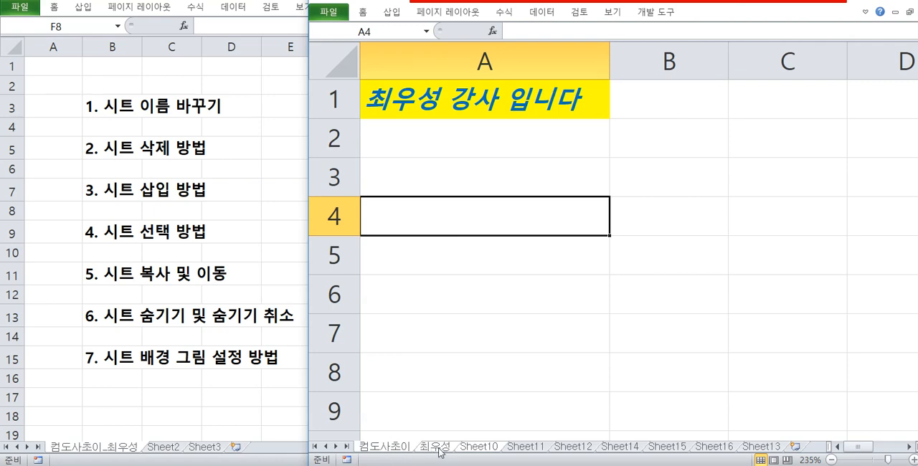
# Select cell A4 across the grouped sheets and ungroup them by switching to Sheet11.
pyautogui.click(464, 160)
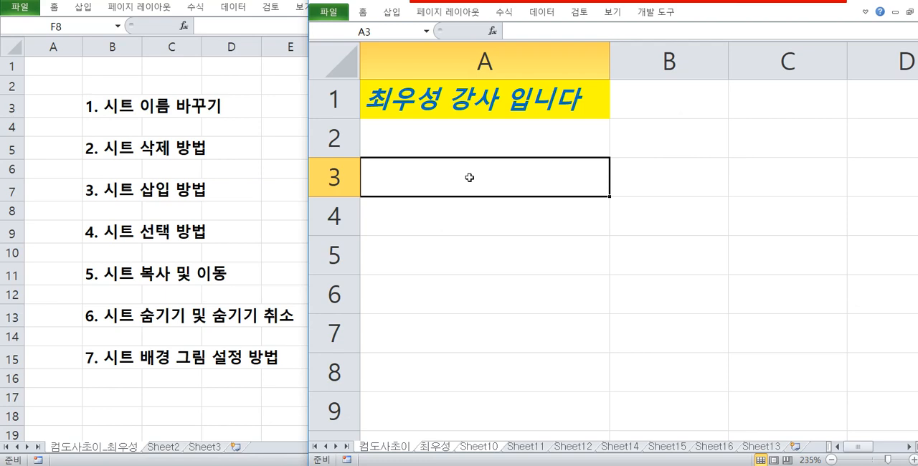
pyautogui.click(434, 244)
pyautogui.click(498, 230)
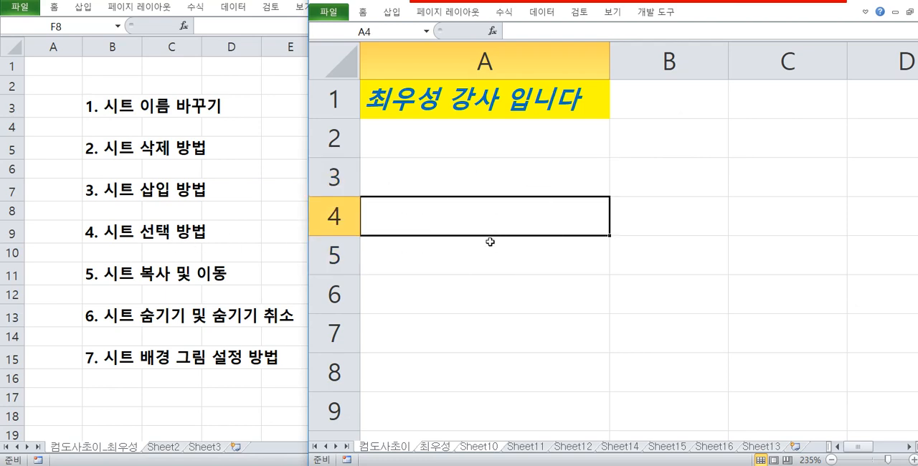
pyautogui.click(524, 447)
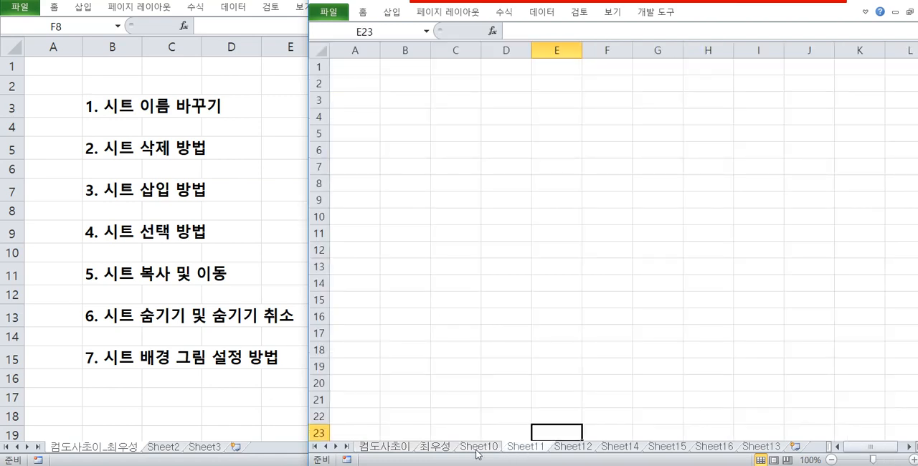
# Group the sheets from the first one through Sheet15 and select cell A6 across the group.
pyautogui.click(404, 447)
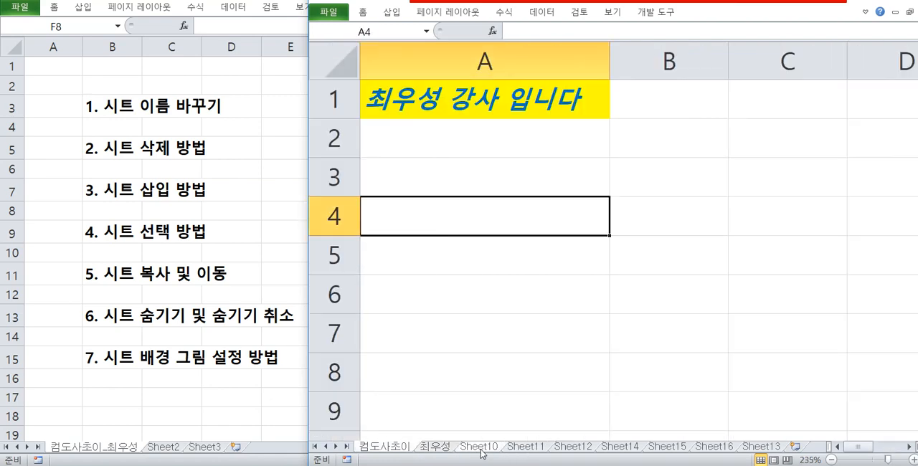
pyautogui.click(430, 445)
pyautogui.click(399, 452)
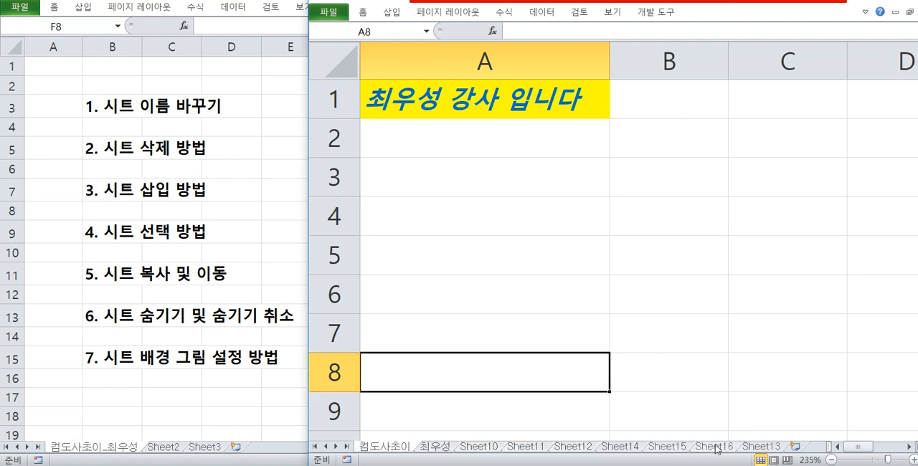
pyautogui.keyDown('shift'); pyautogui.click(653, 448); pyautogui.keyUp('shift')
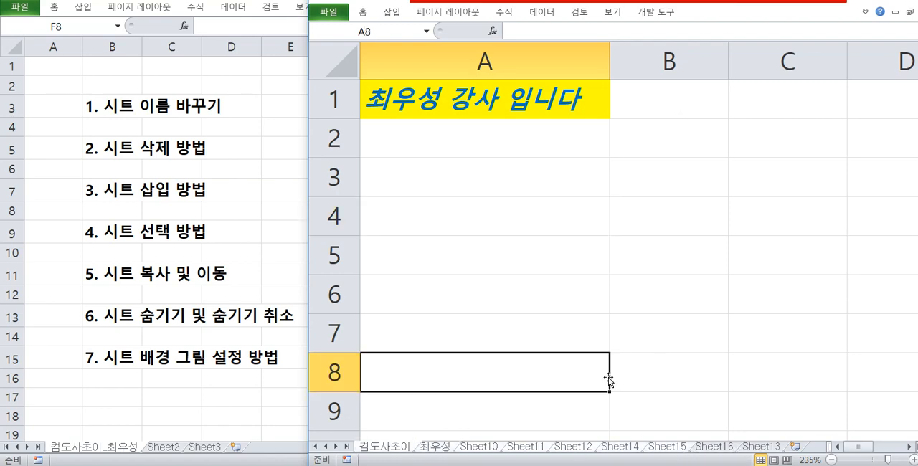
pyautogui.click(532, 307)
# Check the cell selection on Sheet11, Sheet10 and Sheet15, view the sheet commands for Sheet10, and select cell A8.
pyautogui.click(526, 451)
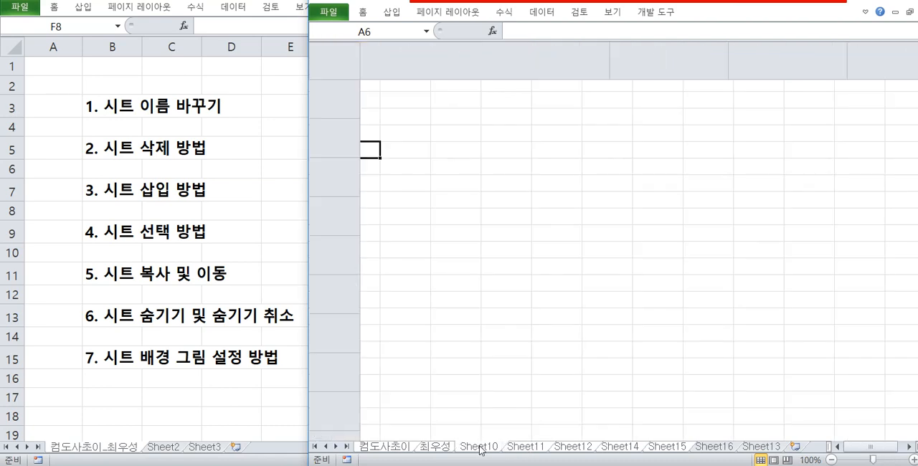
pyautogui.click(482, 450)
pyautogui.click(656, 451)
pyautogui.rightClick(477, 450)
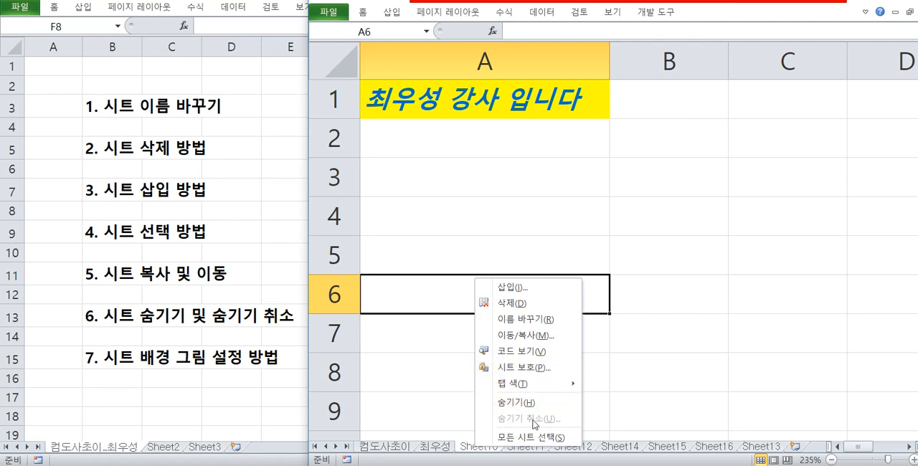
pyautogui.click(442, 380)
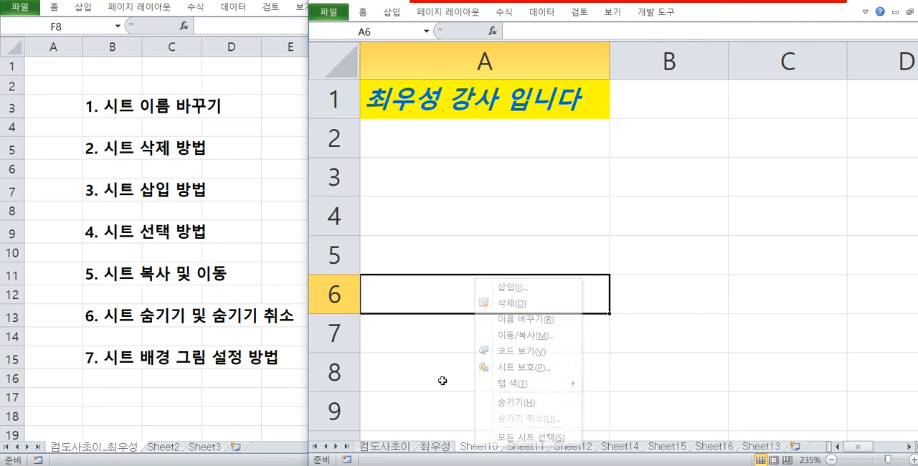
# Examine how sheets are selected and ungrouped among the first two sheets, Sheet10, Sheet11 and Sheet14, and select cell A4.
pyautogui.click(425, 448)
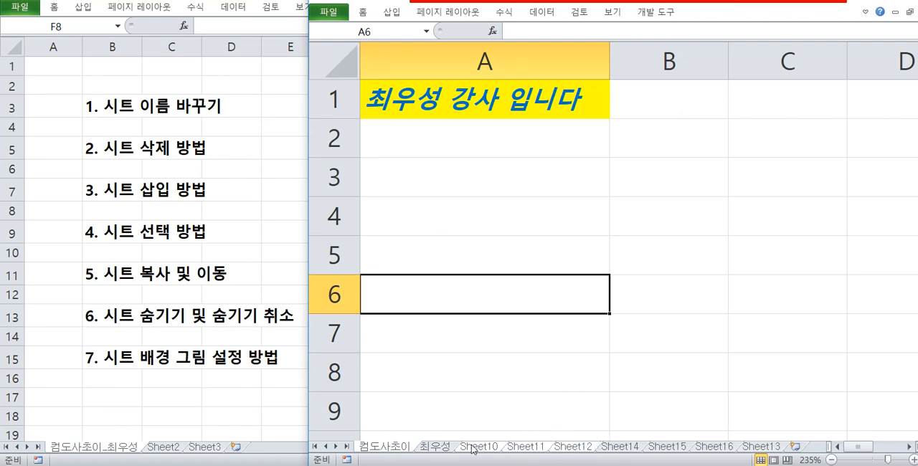
pyautogui.click(632, 448)
pyautogui.click(391, 448)
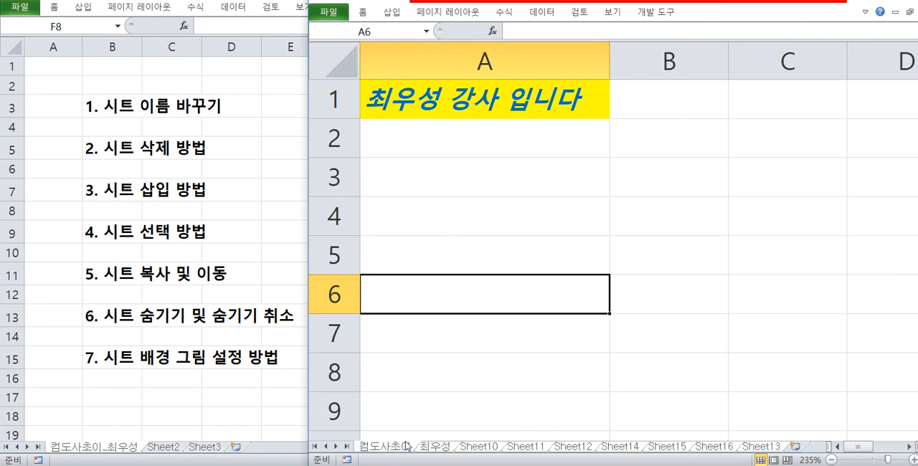
pyautogui.keyDown('shift'); pyautogui.click(479, 446); pyautogui.keyUp('shift')
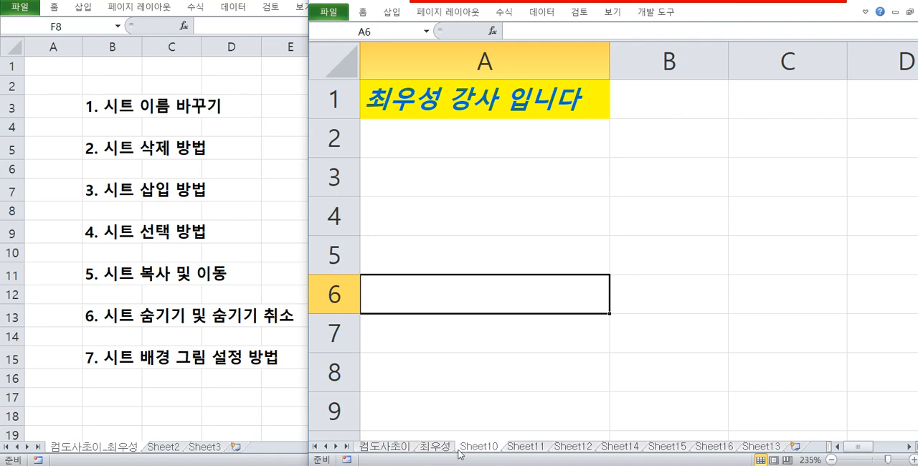
pyautogui.click(529, 447)
pyautogui.click(443, 447)
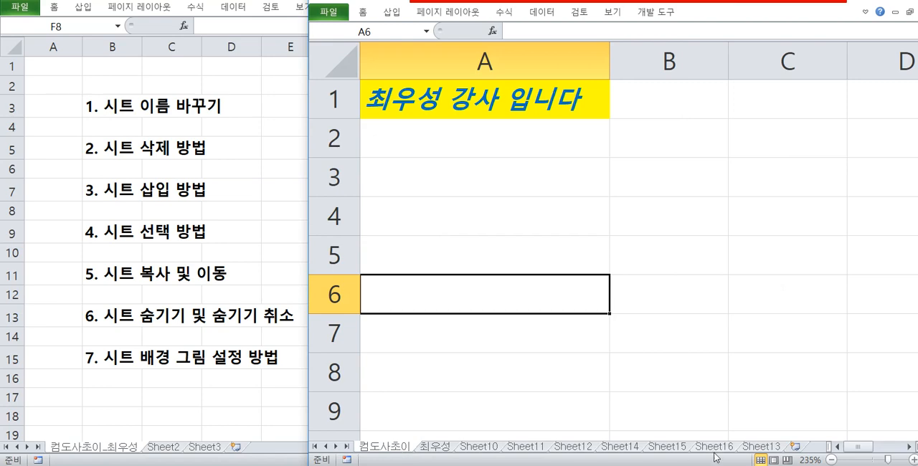
pyautogui.click(620, 449)
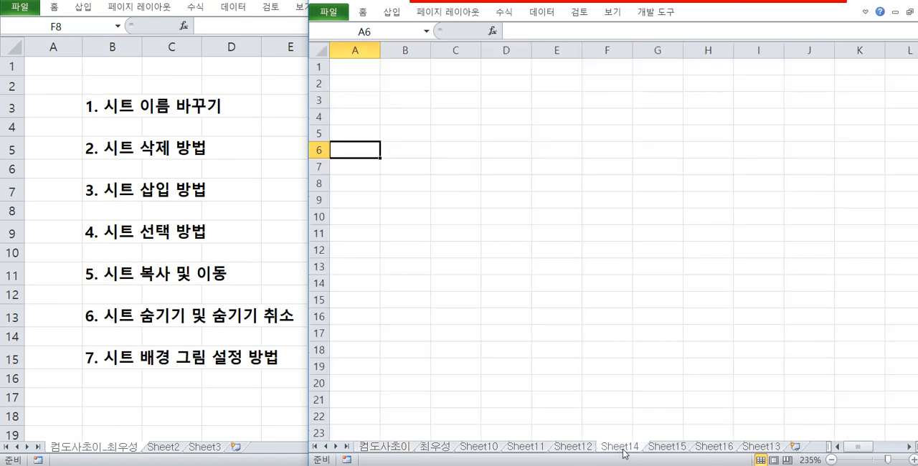
pyautogui.click(417, 449)
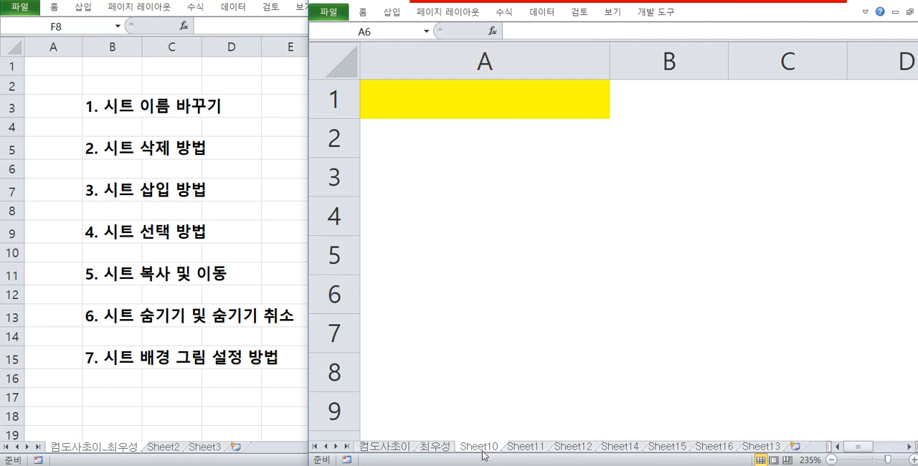
pyautogui.click(516, 339)
pyautogui.click(539, 224)
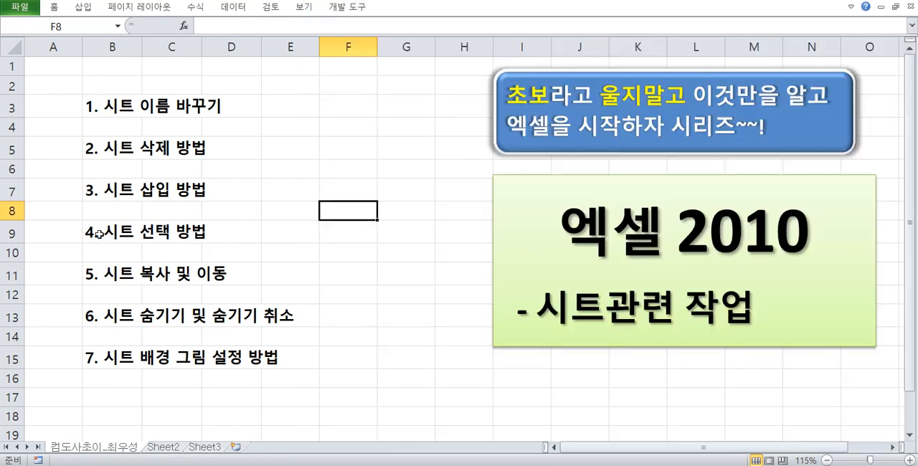
# Switch to the outline workbook and change the text in cell B9 to "4. 시트 선택 및 해제 방법".
pyautogui.doubleClick(104, 232)
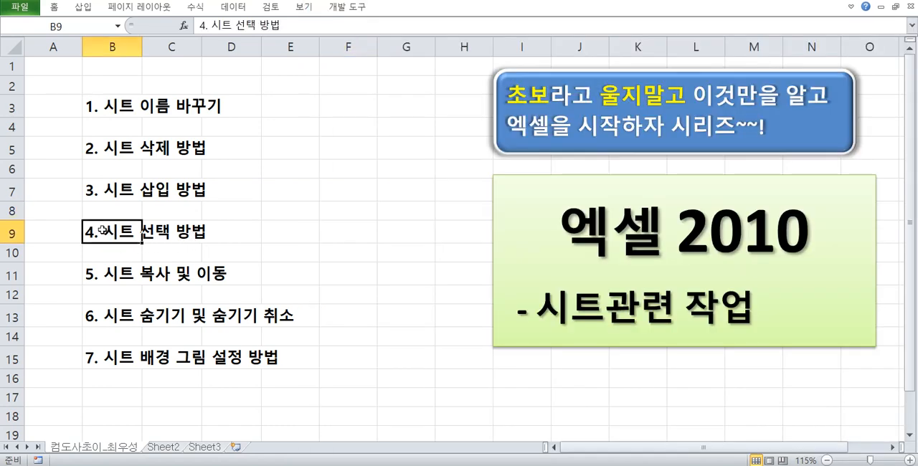
pyautogui.click(170, 231)
pyautogui.write('및 ㅐ')
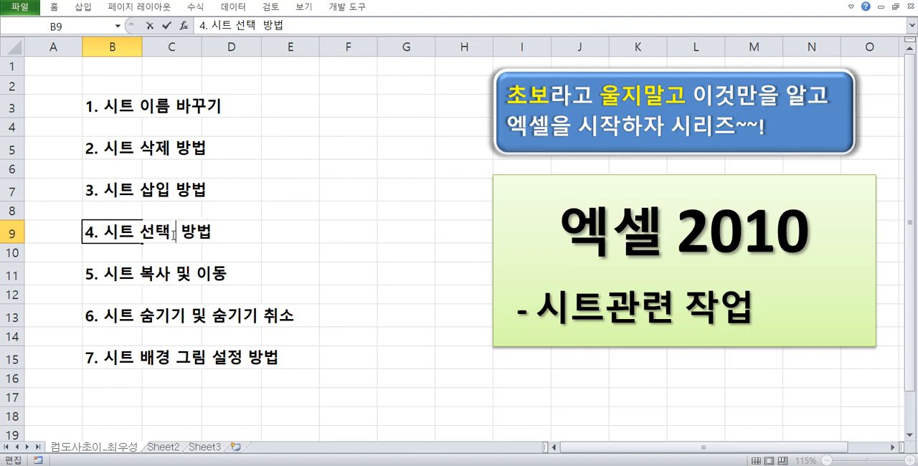
pyautogui.write('해제')
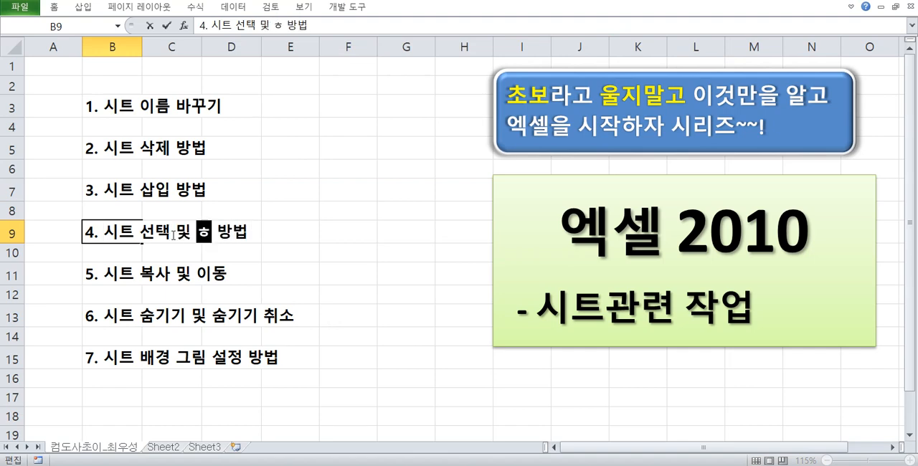
pyautogui.press('Return')
pyautogui.click(169, 260)
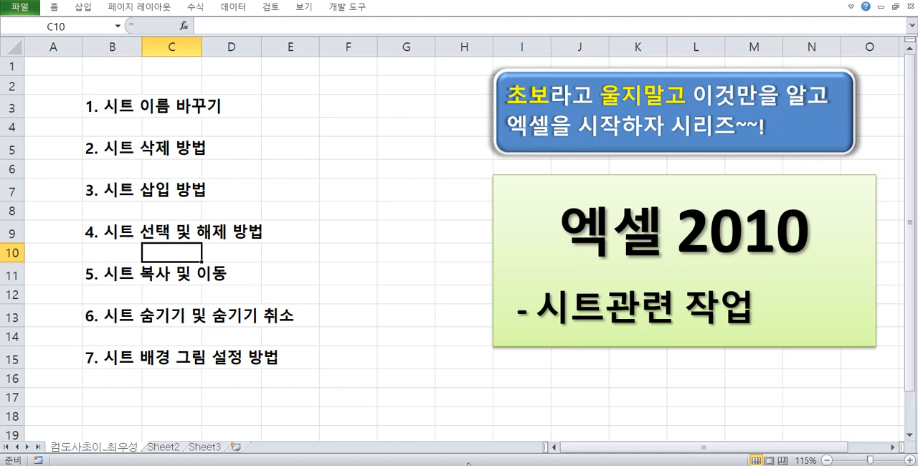
# Switch back to the practice workbook, reduce the first sheet's zoom to 145% and select cell B5.
pyautogui.moveTo(482, 463)
pyautogui.click(531, 420)
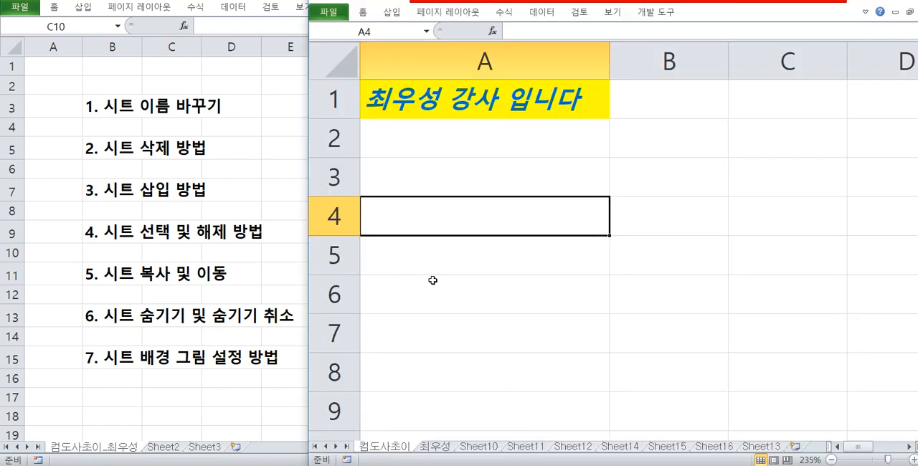
pyautogui.click(614, 292)
pyautogui.click(547, 221)
pyautogui.keyDown('ctrl'); pyautogui.scroll(-5, 541, 207); pyautogui.keyUp('ctrl')
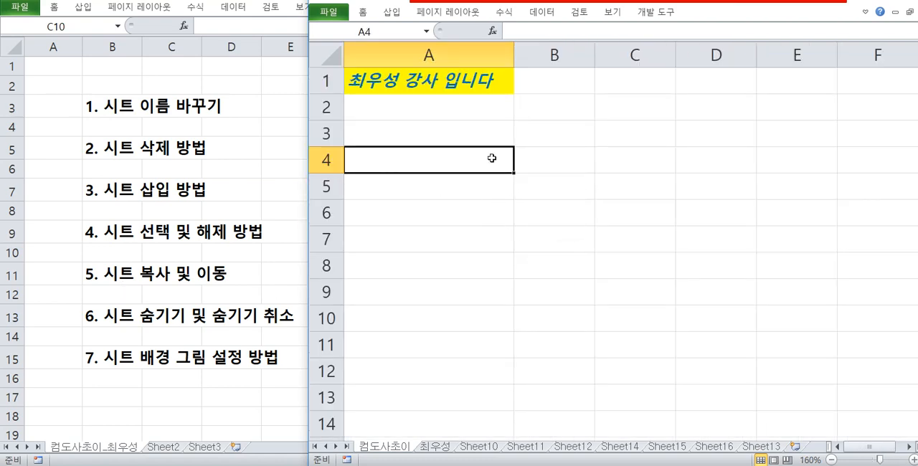
pyautogui.keyDown('ctrl'); pyautogui.scroll(-1, 492, 158); pyautogui.keyUp('ctrl')
pyautogui.click(518, 177)
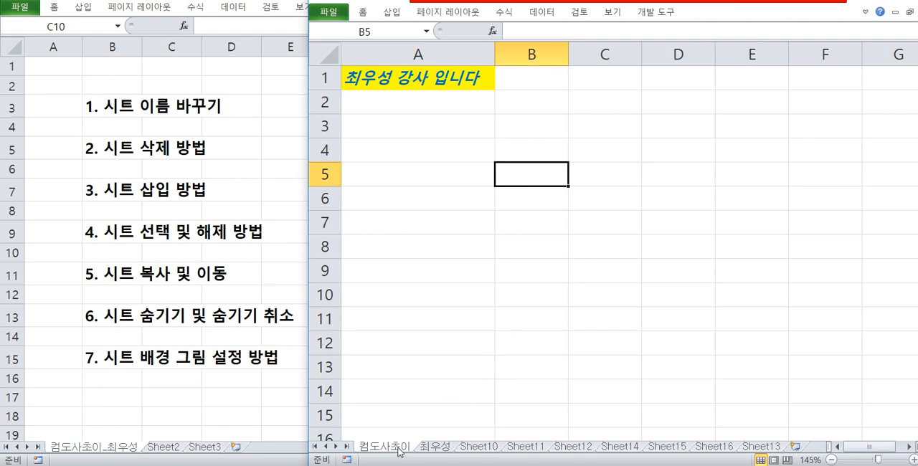
# Copy the first sheet within the same workbook, placing the copy before Sheet11.
pyautogui.moveTo(399, 451)
pyautogui.mouseDown()
pyautogui.moveTo(592, 449)
pyautogui.moveTo(407, 451)
pyautogui.moveTo(559, 451)
pyautogui.moveTo(424, 451)
pyautogui.mouseUp()
pyautogui.rightClick(399, 452)
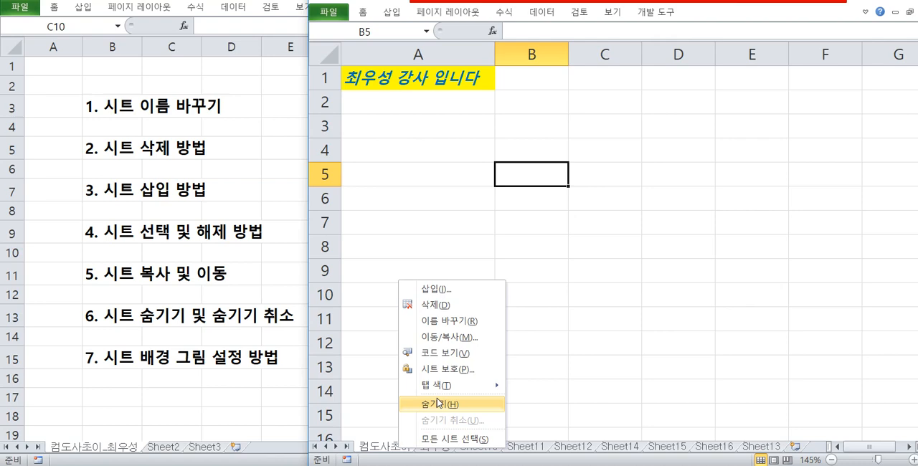
pyautogui.click(448, 337)
pyautogui.moveTo(463, 241); pyautogui.dragTo(591, 199)
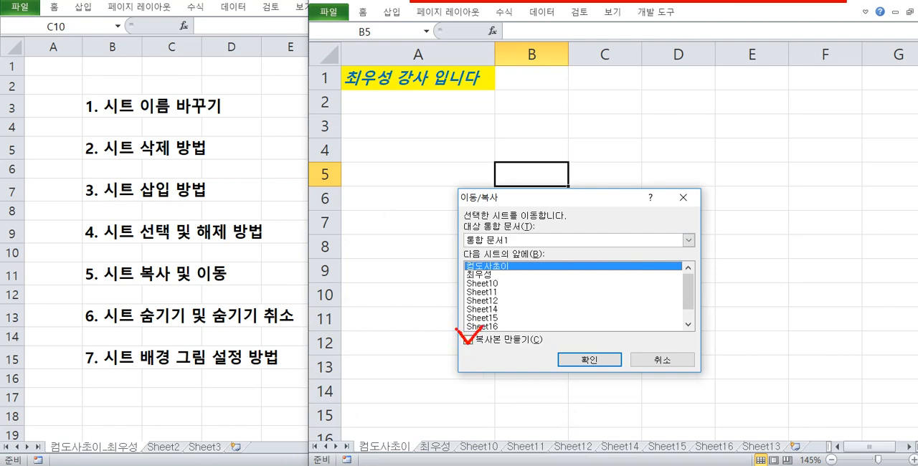
pyautogui.click(495, 292)
pyautogui.click(492, 319)
pyautogui.scroll(-1, 495, 315)
pyautogui.scroll(1, 496, 309)
pyautogui.click(494, 294)
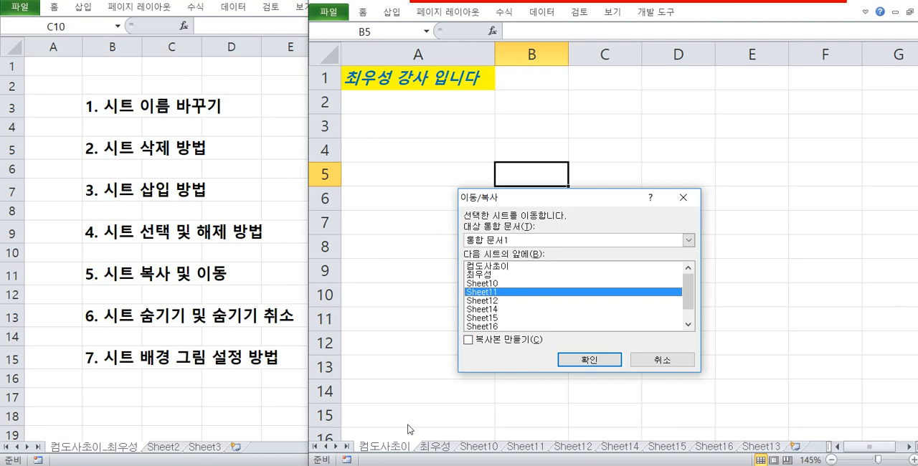
pyautogui.click(470, 340)
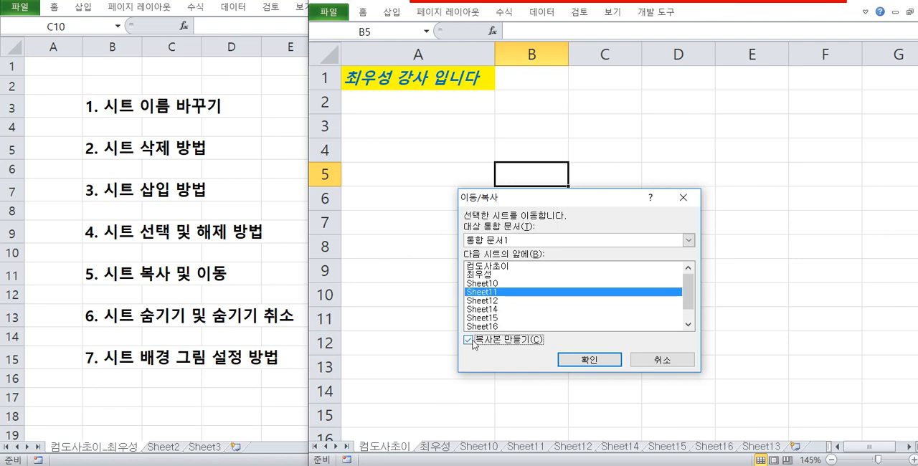
pyautogui.click(589, 359)
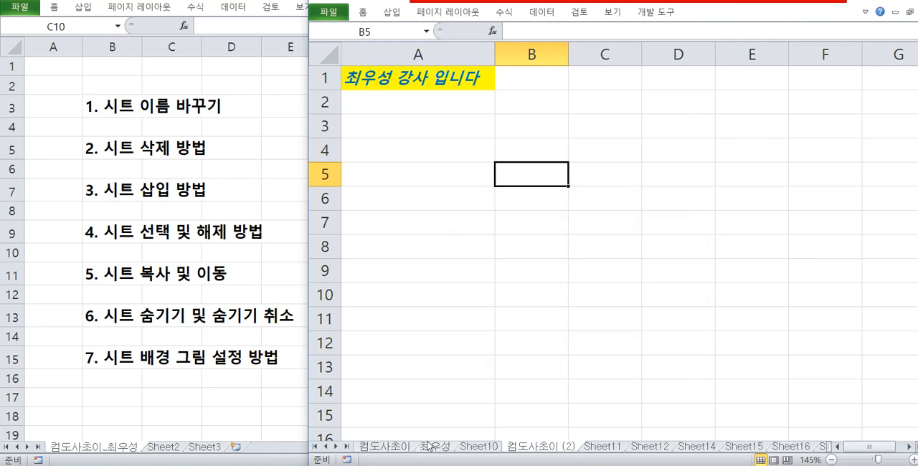
# Make another copy of the first sheet directly from its sheet tab, placing it just before Sheet11.
pyautogui.click(386, 447)
pyautogui.rightClick(388, 447)
pyautogui.click(384, 448)
pyautogui.moveTo(389, 448); pyautogui.dragTo(592, 448)
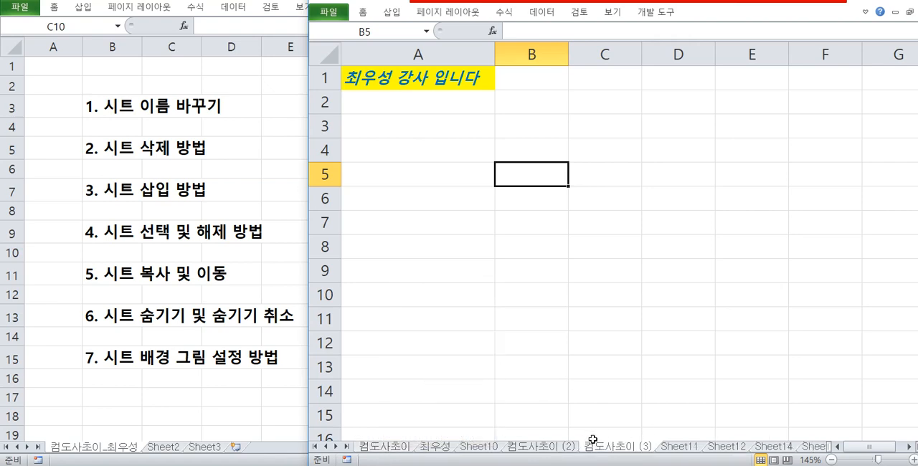
# Delete both copies of the first sheet and select cell D15 on Sheet11.
pyautogui.rightClick(604, 447)
pyautogui.click(636, 306)
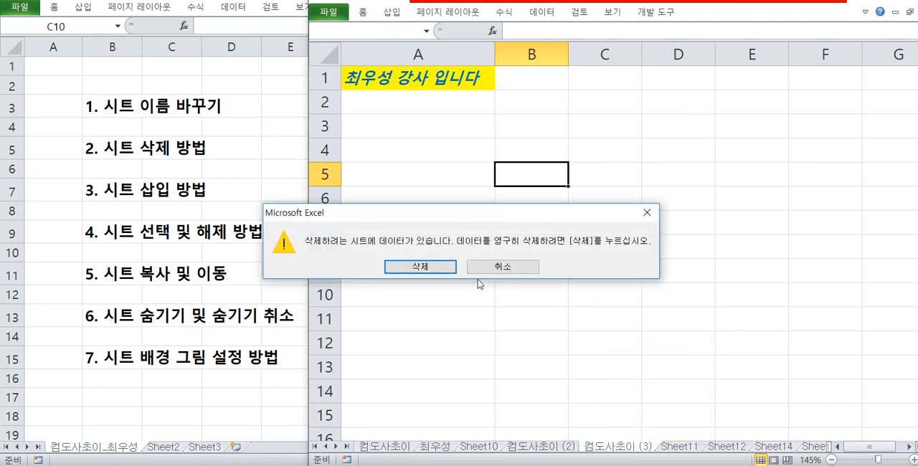
pyautogui.press('Return')
pyautogui.rightClick(554, 449)
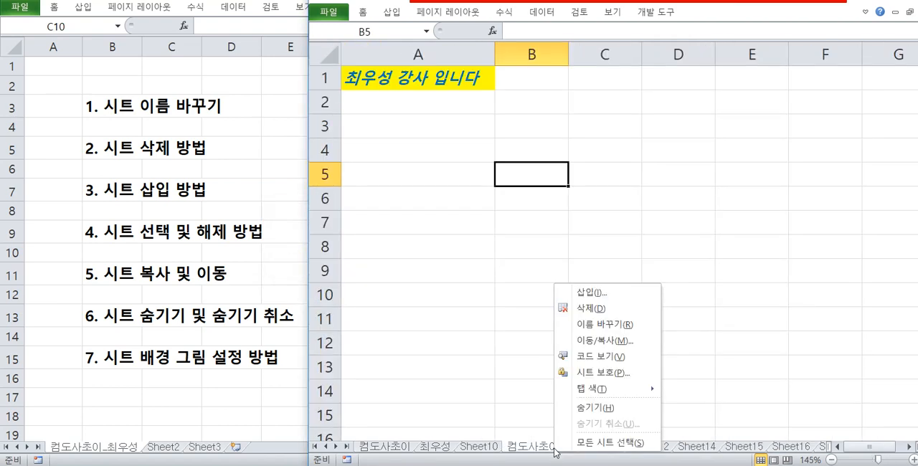
pyautogui.click(589, 309)
pyautogui.click(439, 272)
pyautogui.click(496, 300)
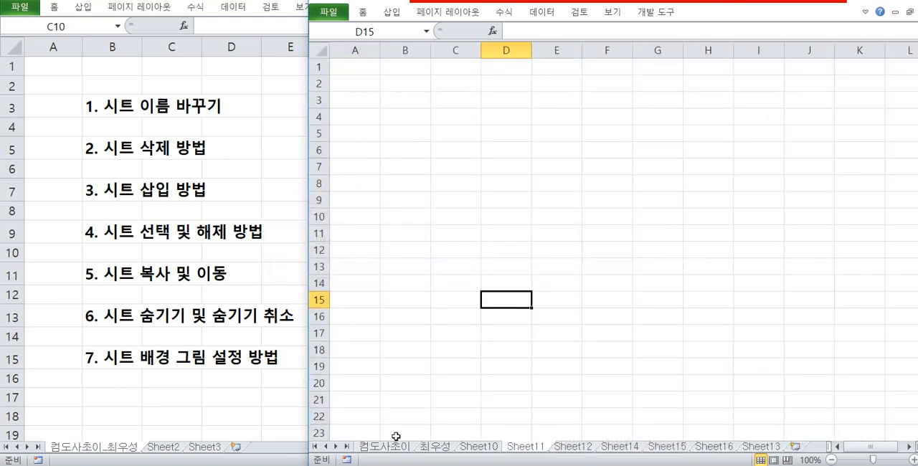
pyautogui.click(387, 447)
pyautogui.rightClick(393, 449)
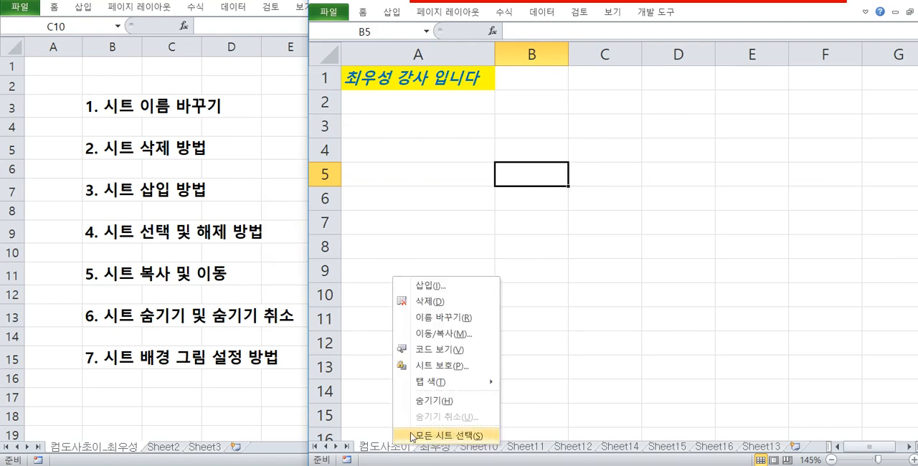
pyautogui.click(446, 333)
pyautogui.moveTo(446, 250); pyautogui.dragTo(509, 191)
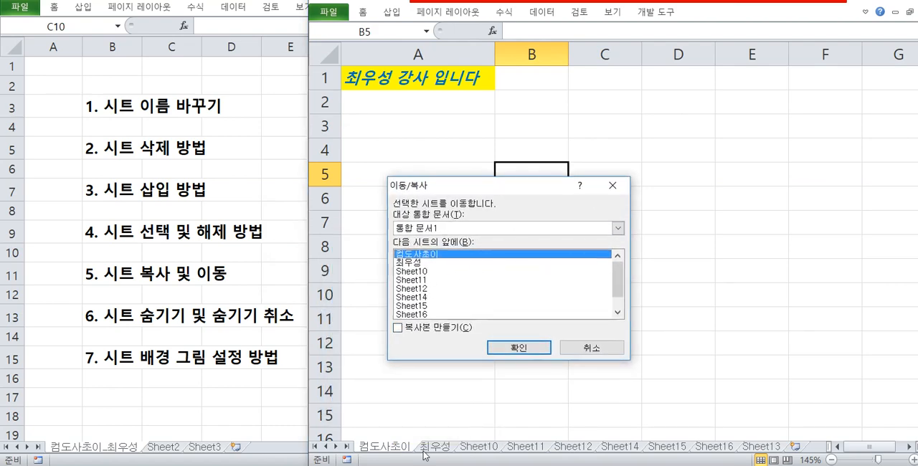
pyautogui.moveTo(353, 437)
pyautogui.mouseDown()
pyautogui.moveTo(419, 457)
pyautogui.moveTo(224, 410)
pyautogui.moveTo(251, 415)
pyautogui.mouseUp()
pyautogui.moveTo(201, 400); pyautogui.dragTo(224, 415)
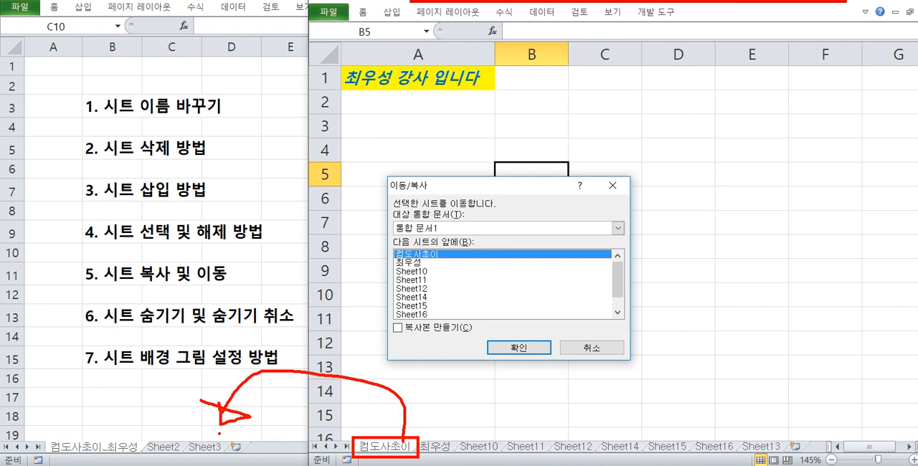
pyautogui.press('Escape')
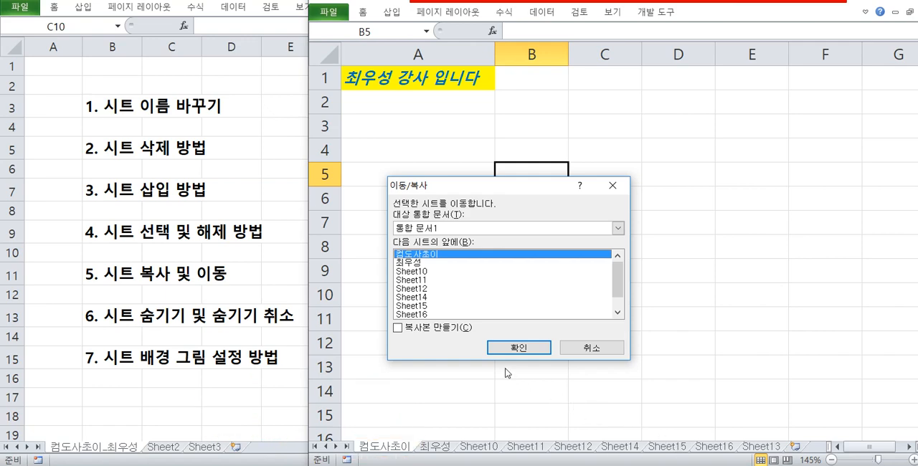
pyautogui.click(447, 333)
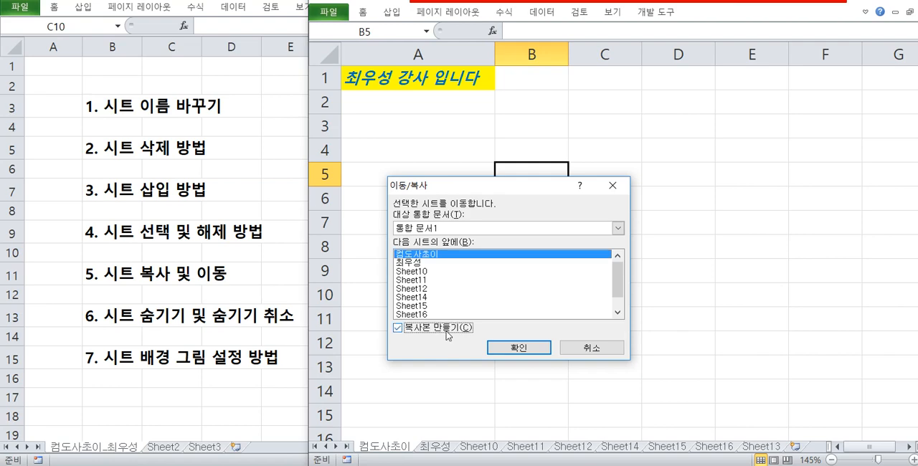
pyautogui.click(456, 229)
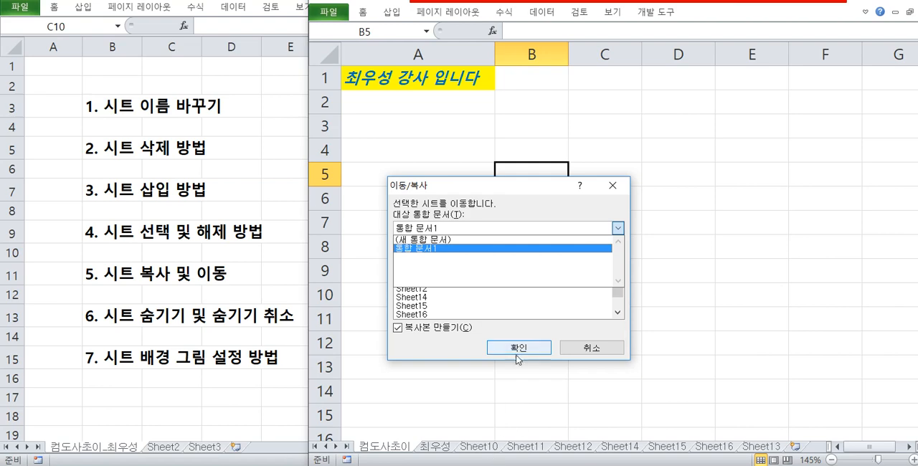
pyautogui.click(421, 248)
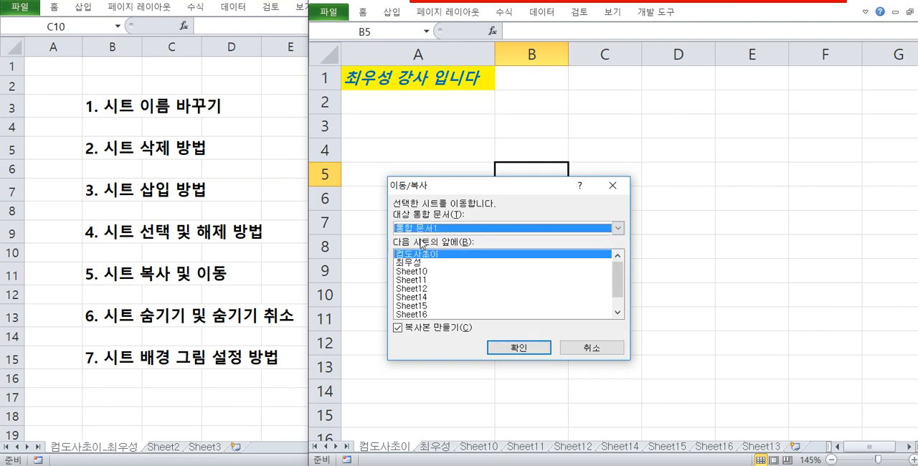
pyautogui.click(429, 229)
pyautogui.click(441, 249)
pyautogui.click(595, 347)
# Create a new blank workbook and select cell C10 on its Sheet1.
pyautogui.click(452, 168)
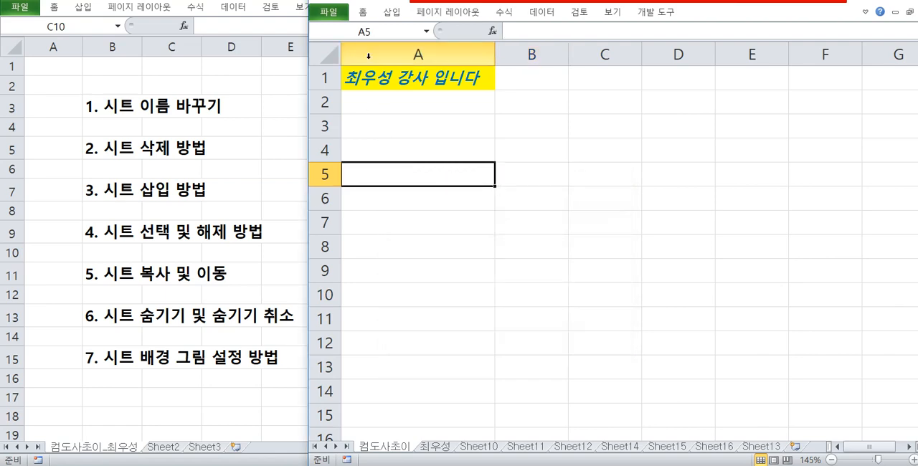
pyautogui.click(342, 14)
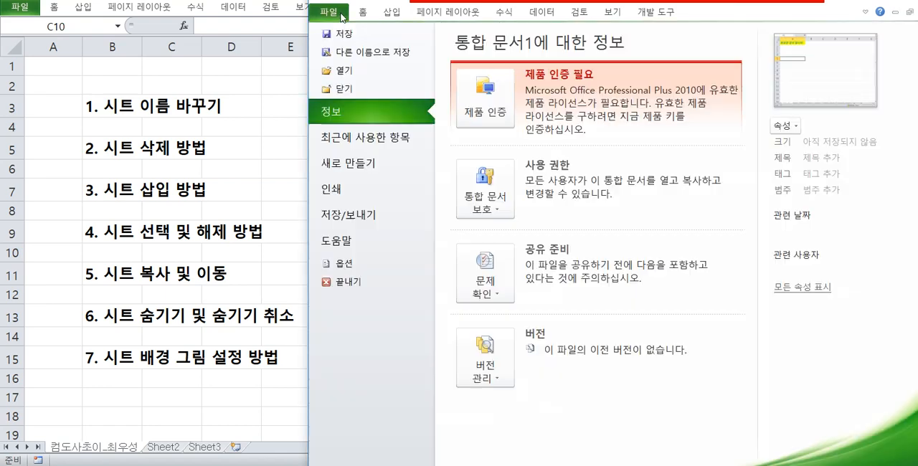
pyautogui.click(374, 158)
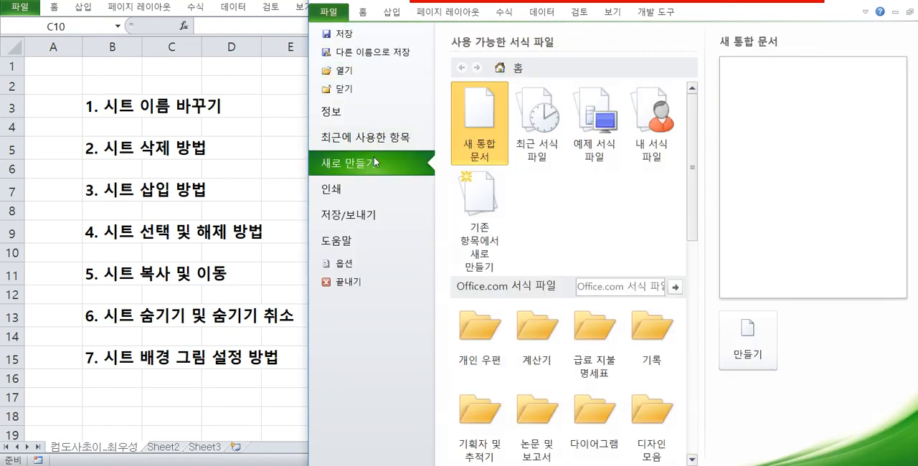
pyautogui.doubleClick(474, 139)
pyautogui.click(475, 153)
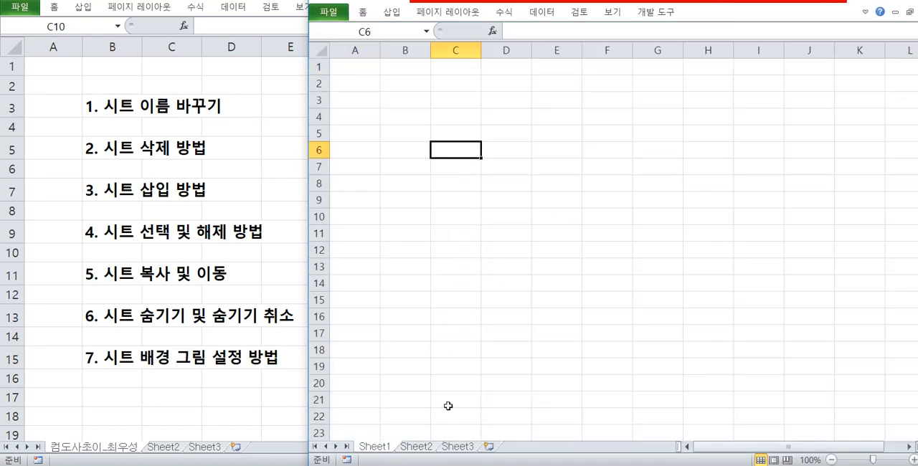
pyautogui.click(437, 213)
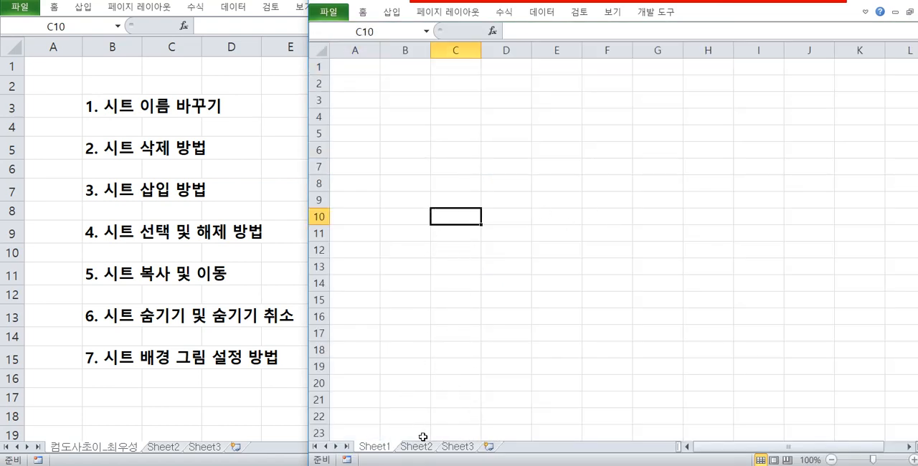
# Switch back to 통합 문서1 and copy its first sheet into 통합 문서2, placing it before Sheet1.
pyautogui.moveTo(467, 464)
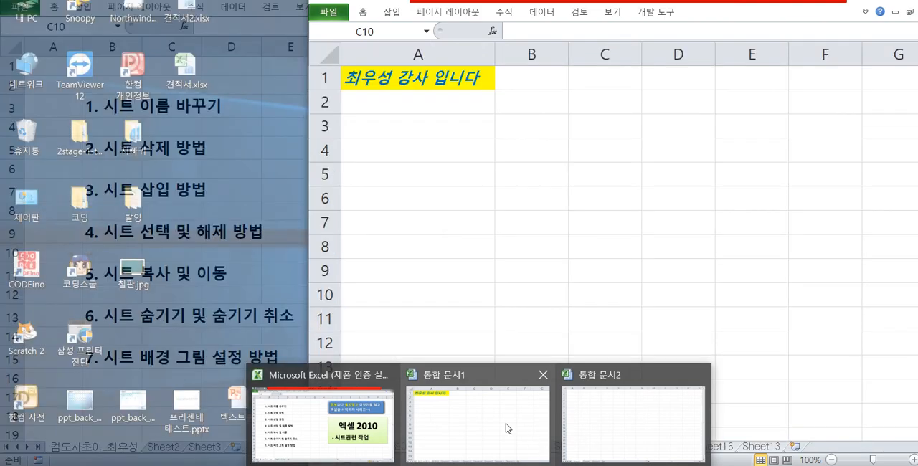
pyautogui.click(506, 426)
pyautogui.rightClick(388, 448)
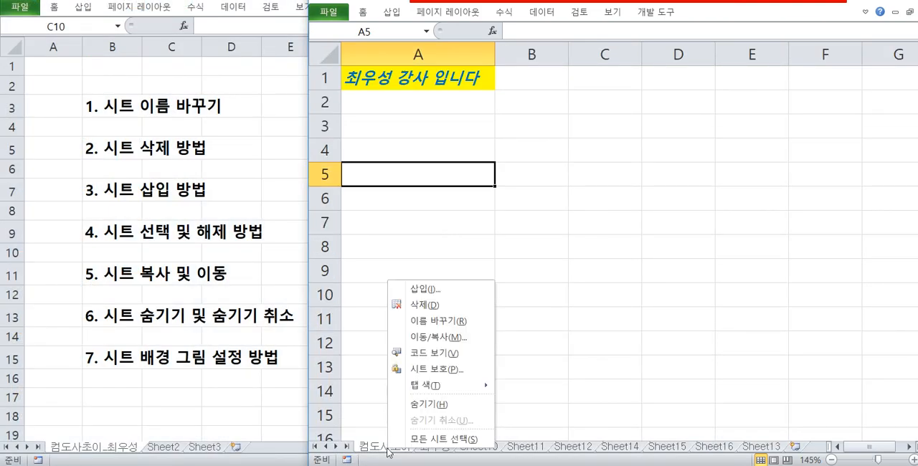
pyautogui.click(437, 337)
pyautogui.click(363, 392)
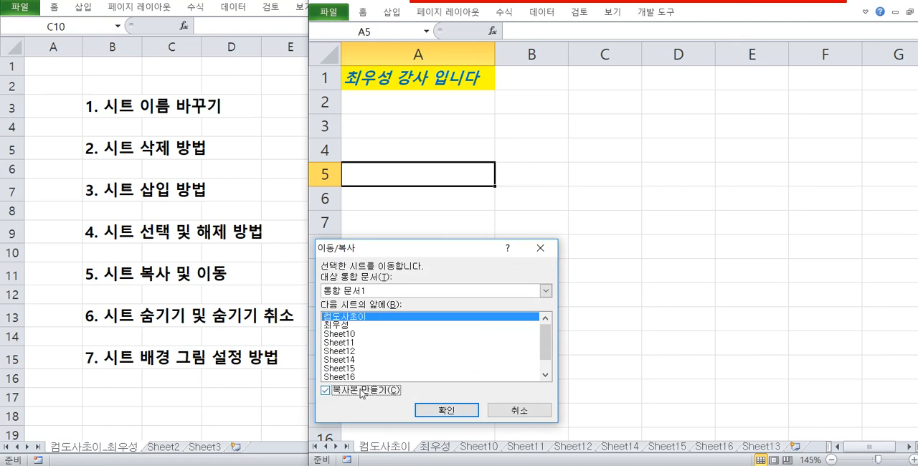
pyautogui.click(388, 292)
pyautogui.click(372, 321)
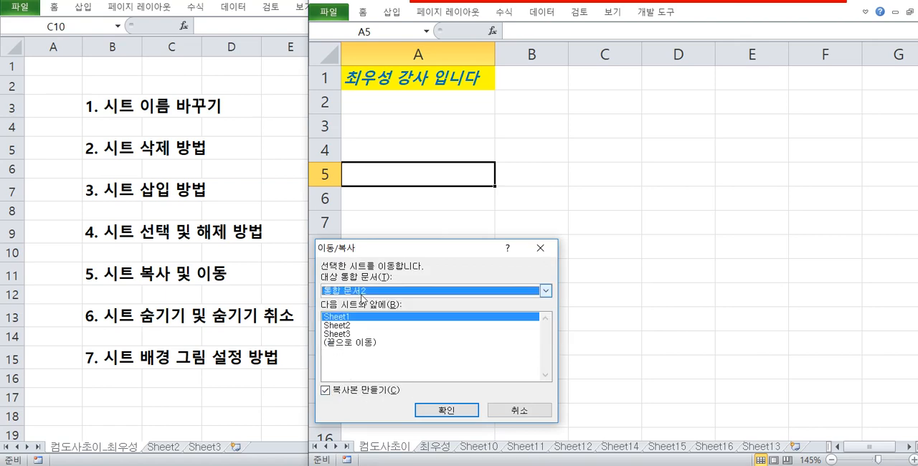
pyautogui.moveTo(396, 247); pyautogui.dragTo(555, 187)
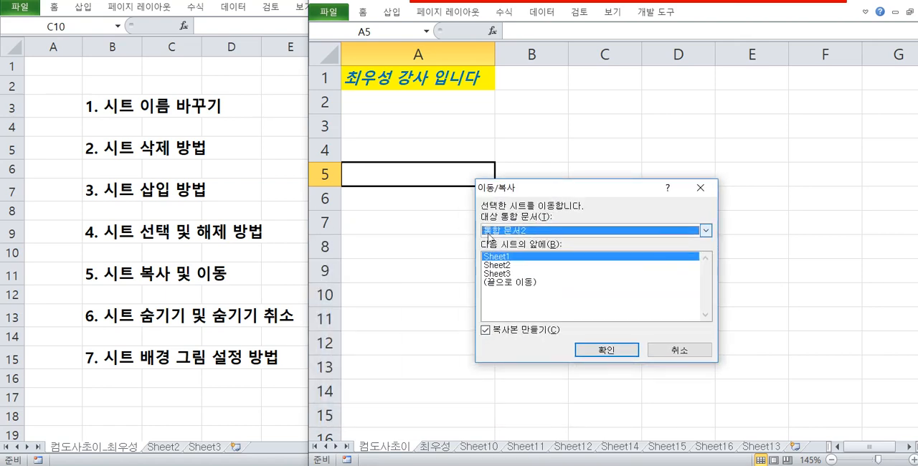
pyautogui.click(590, 352)
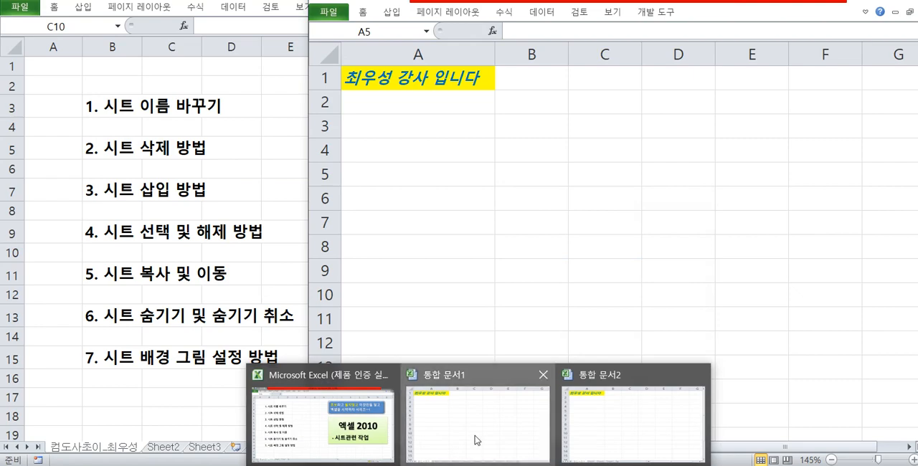
# Compare 통합 문서1 with 통합 문서2 and examine the copied first sheet in 통합 문서2.
pyautogui.click(476, 435)
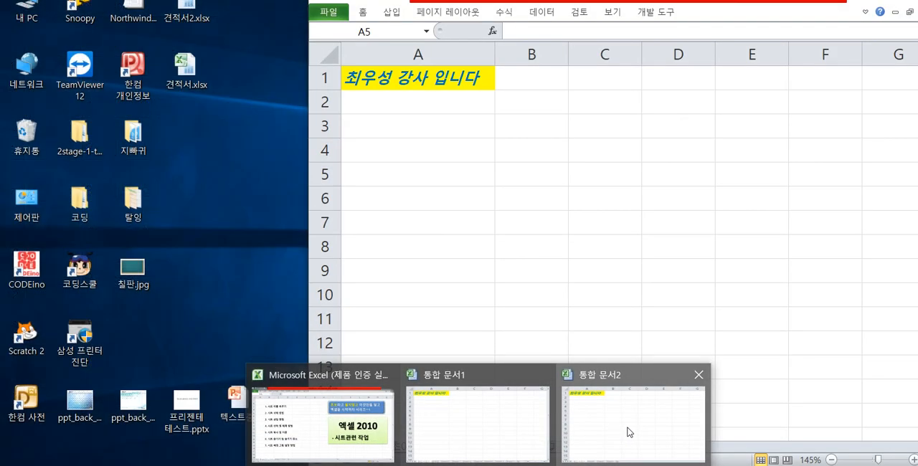
pyautogui.click(629, 430)
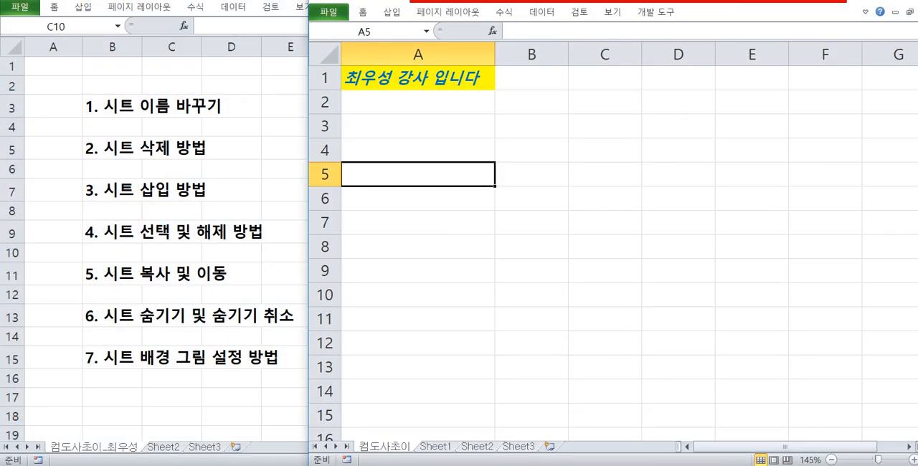
pyautogui.click(425, 295)
pyautogui.click(448, 171)
pyautogui.click(464, 190)
pyautogui.click(451, 246)
pyautogui.click(503, 239)
pyautogui.click(459, 224)
pyautogui.click(447, 176)
pyautogui.click(502, 199)
# Enter "시트 복사" in cell C6 of the copied sheet and clear that cell again.
pyautogui.click(585, 200)
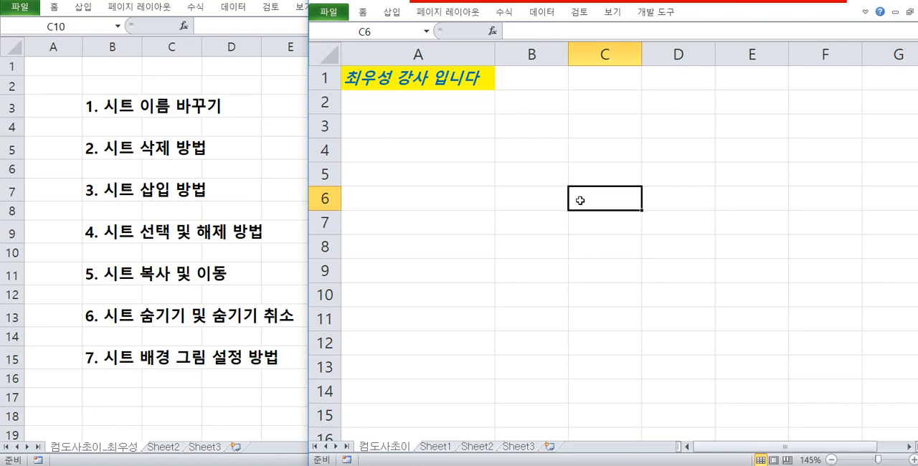
pyautogui.write('시트 복사')
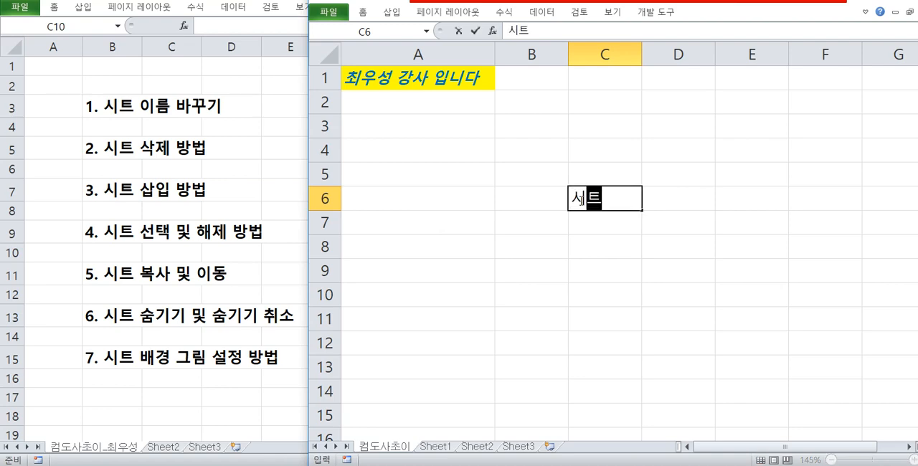
pyautogui.press('Return')
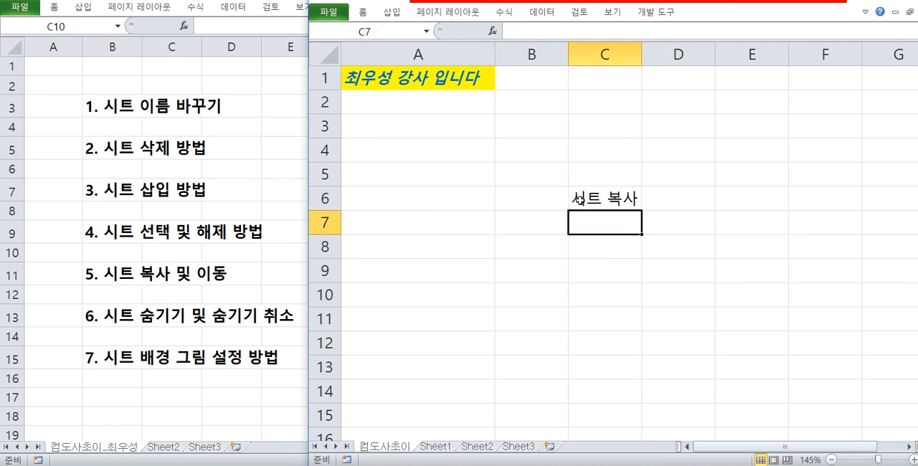
pyautogui.click(580, 199)
pyautogui.press('Delete')
# Select cell B7 and view the defined names of 통합 문서2 in the Name Manager.
pyautogui.click(529, 226)
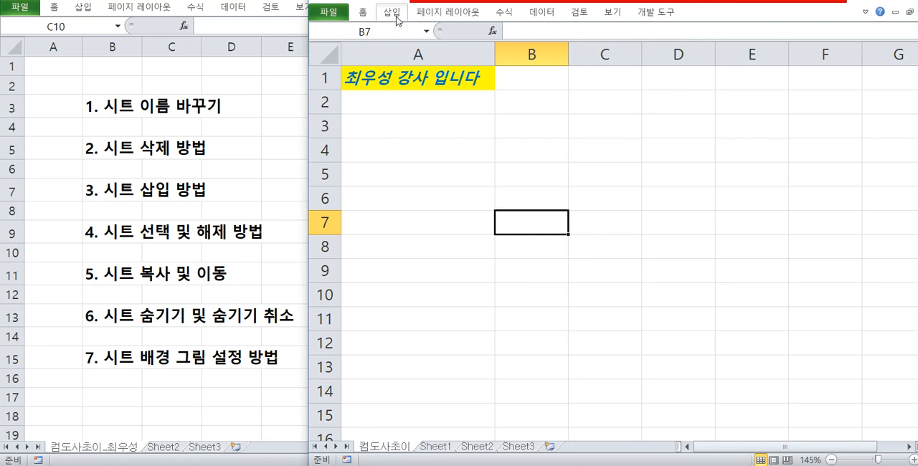
pyautogui.click(505, 12)
pyautogui.click(551, 58)
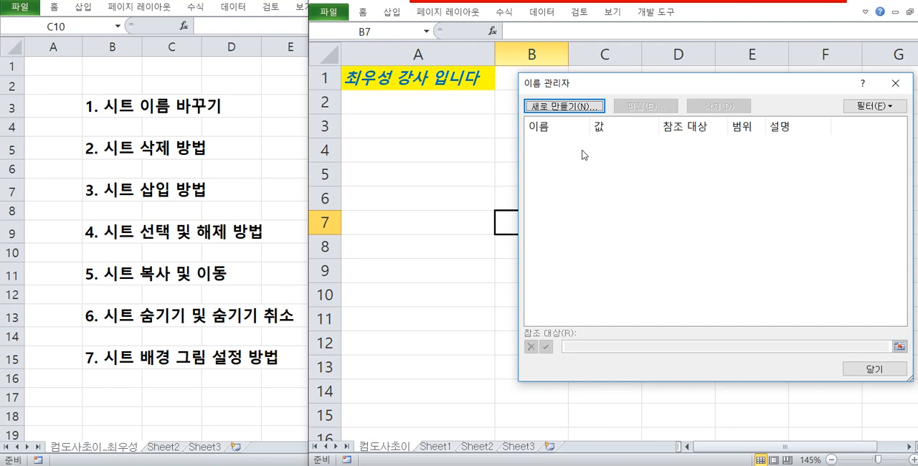
pyautogui.moveTo(531, 139); pyautogui.dragTo(900, 294)
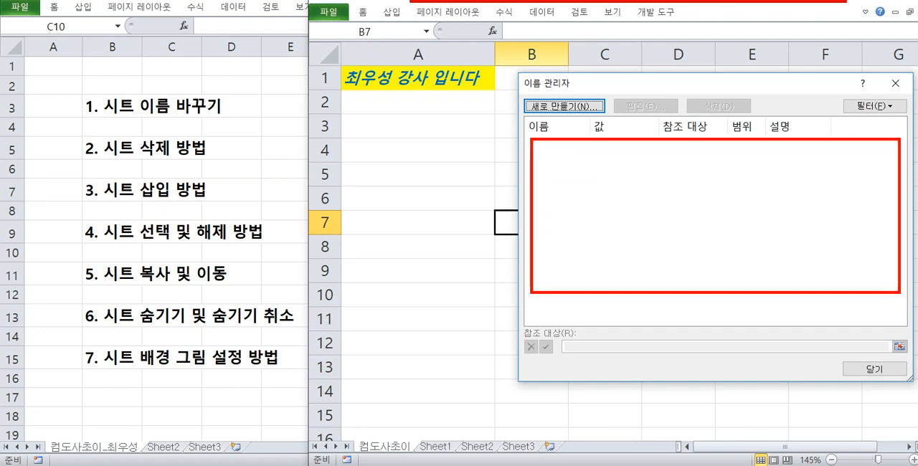
pyautogui.moveTo(624, 267)
pyautogui.mouseDown()
pyautogui.moveTo(486, 387)
pyautogui.moveTo(516, 400)
pyautogui.moveTo(481, 381)
pyautogui.mouseUp()
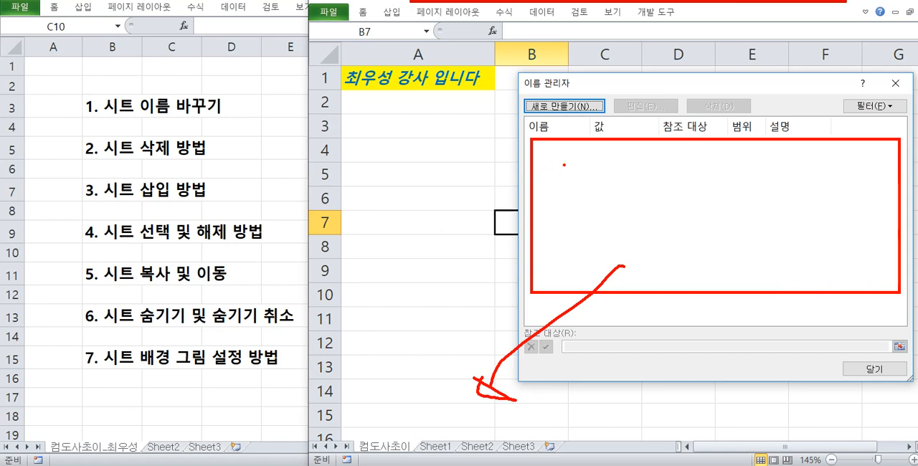
pyautogui.moveTo(571, 168)
pyautogui.mouseDown()
pyautogui.moveTo(573, 243)
pyautogui.moveTo(595, 230)
pyautogui.moveTo(621, 255)
pyautogui.mouseUp()
pyautogui.moveTo(611, 240); pyautogui.dragTo(615, 253)
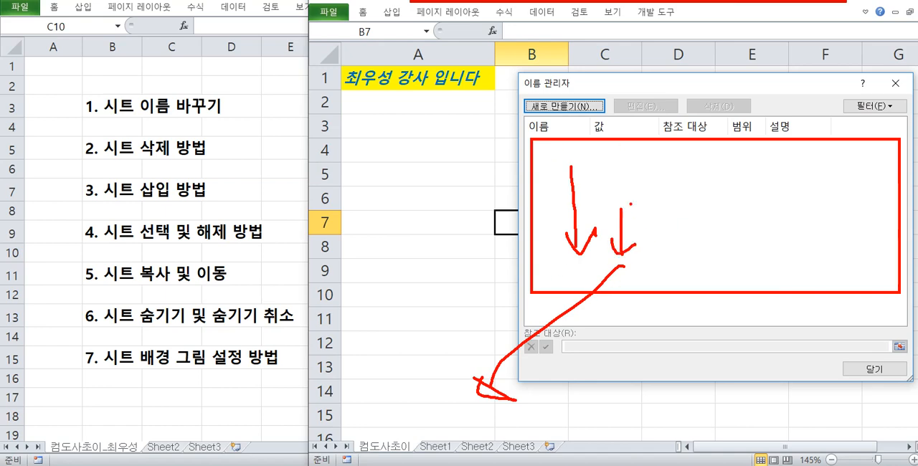
pyautogui.press('Escape')
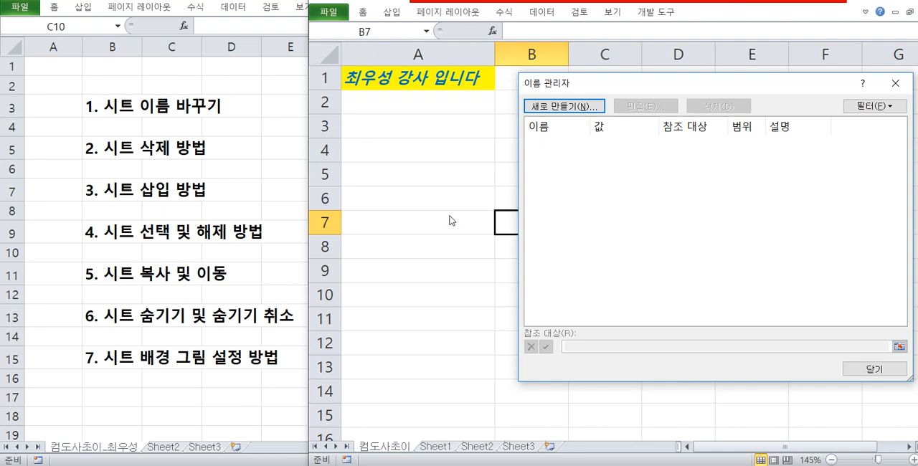
# Reopen the Name Manager of 통합 문서2, filter it to names scoped to the worksheet, and close it.
pyautogui.click(873, 369)
pyautogui.click(521, 208)
pyautogui.click(504, 226)
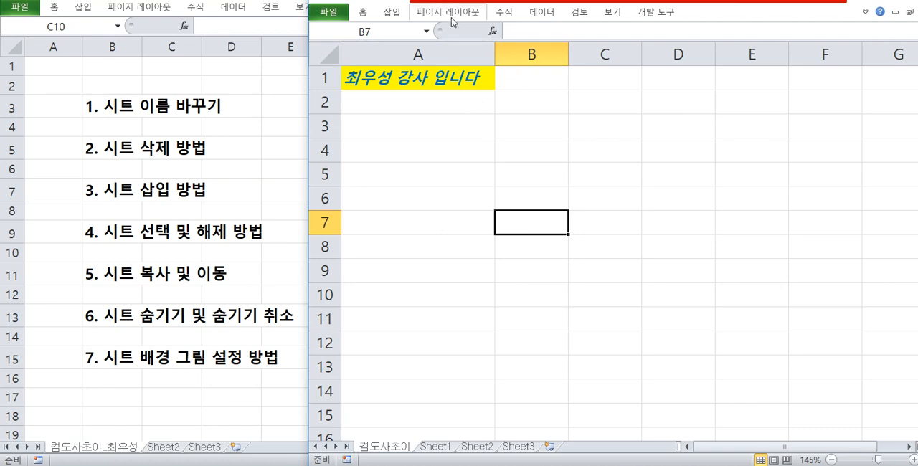
pyautogui.click(502, 12)
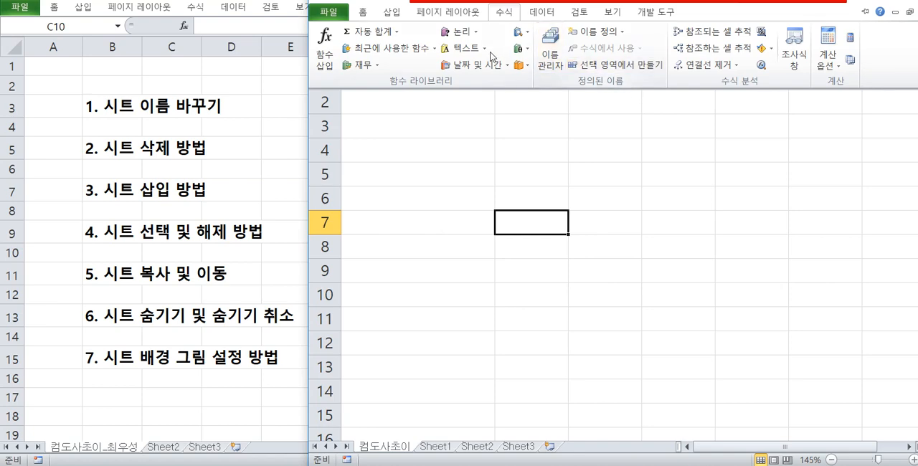
pyautogui.click(550, 58)
pyautogui.moveTo(750, 123); pyautogui.dragTo(742, 158)
pyautogui.click(842, 178)
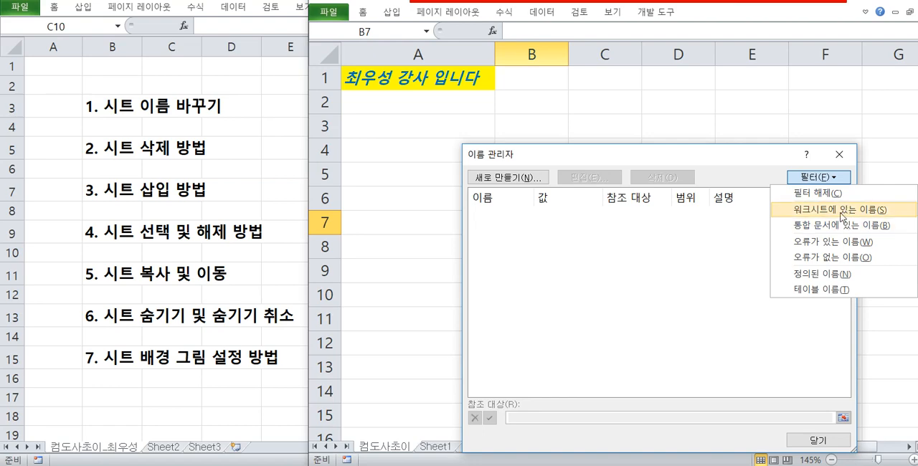
pyautogui.click(842, 215)
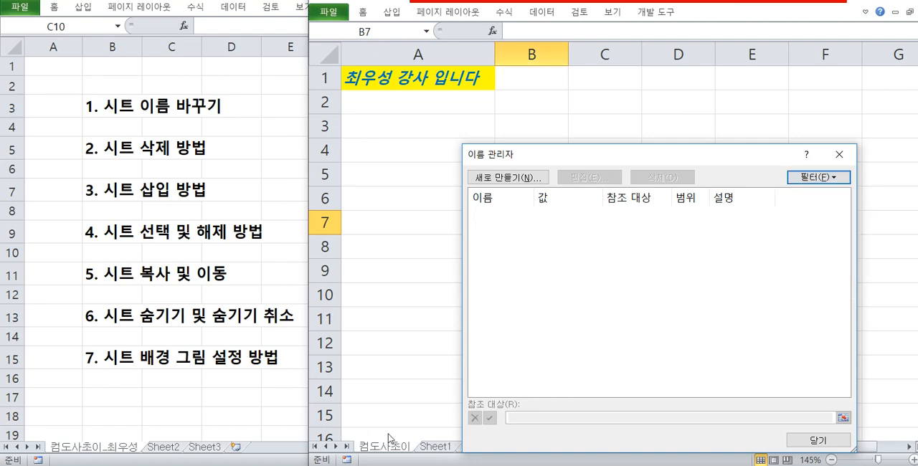
pyautogui.click(819, 178)
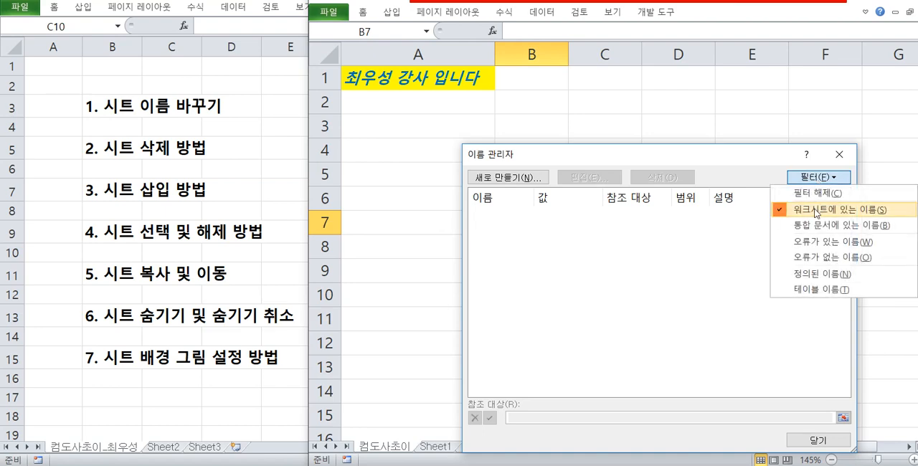
pyautogui.click(836, 157)
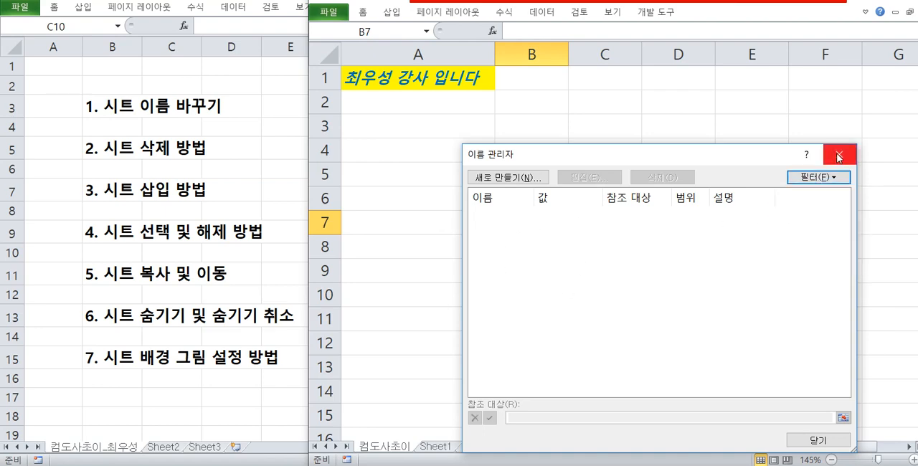
pyautogui.click(838, 155)
pyautogui.click(476, 203)
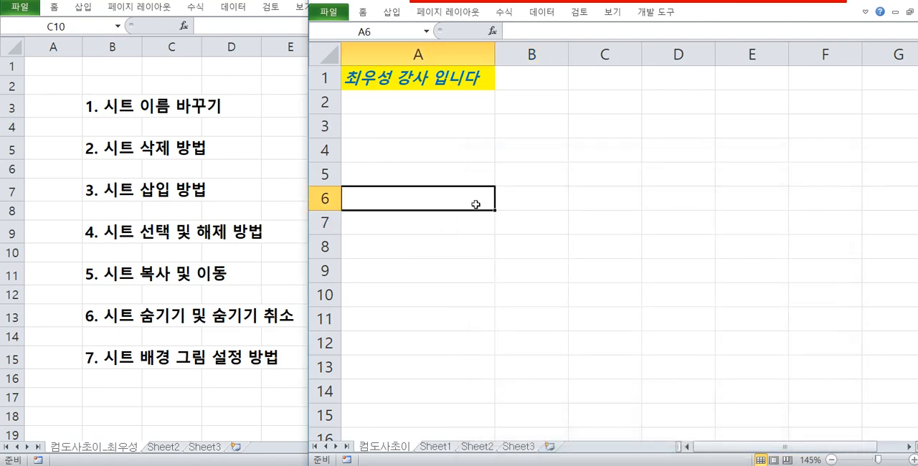
pyautogui.moveTo(476, 150); pyautogui.dragTo(682, 269)
pyautogui.keyDown('shift'); pyautogui.click(600, 241); pyautogui.keyUp('shift')
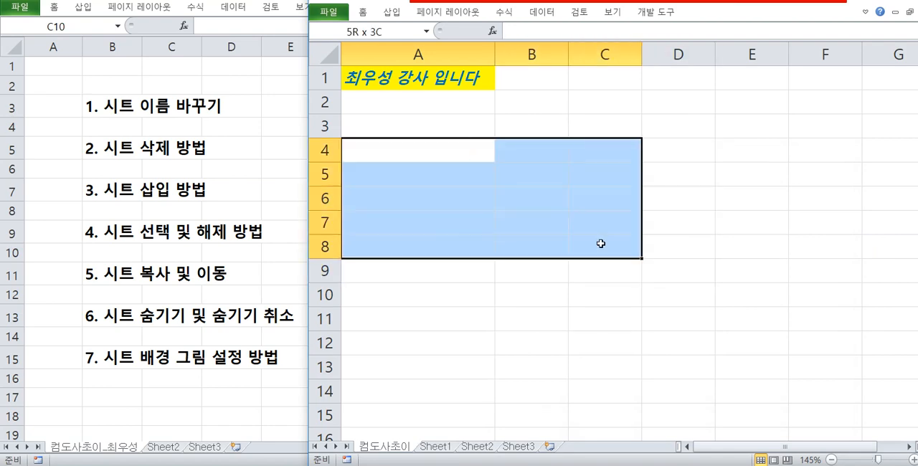
pyautogui.click(512, 214)
pyautogui.click(581, 233)
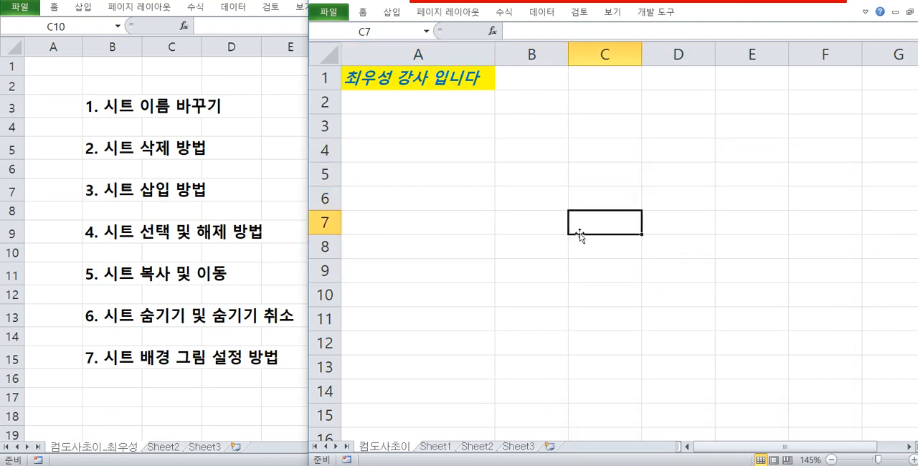
# Hide the first sheet and Sheet1 in 통합 문서2, viewing the list of hidden sheets in between without unhiding any.
pyautogui.rightClick(393, 448)
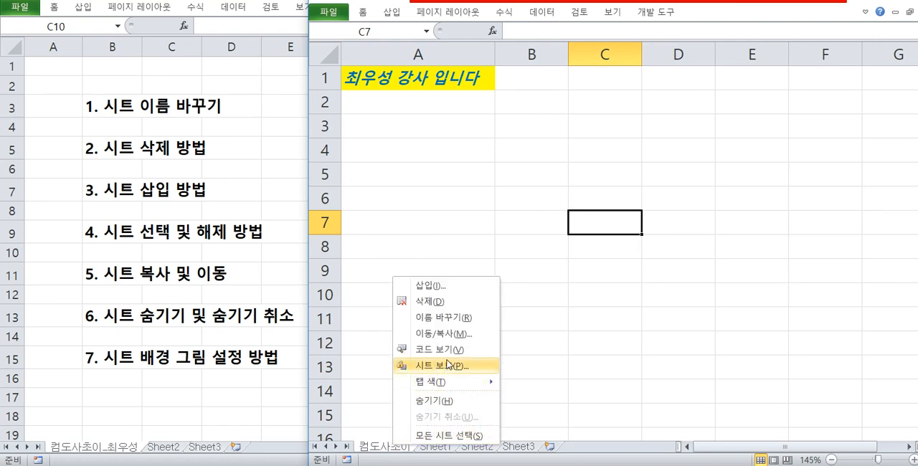
pyautogui.click(445, 403)
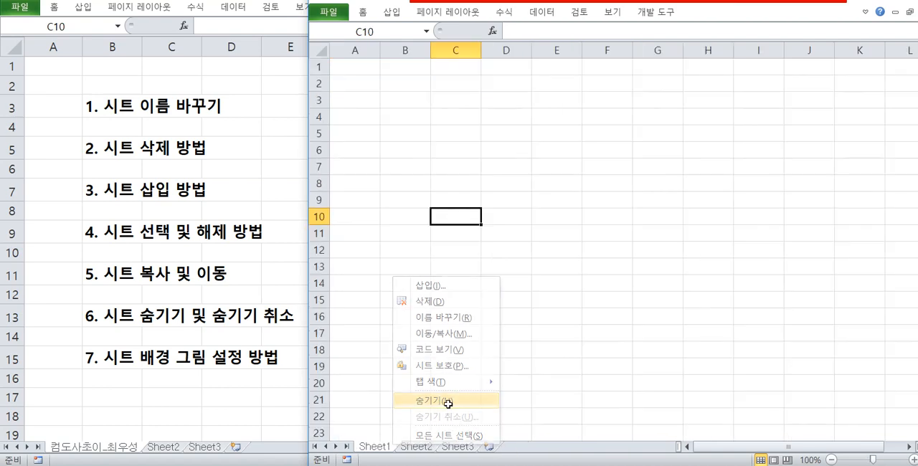
pyautogui.rightClick(386, 448)
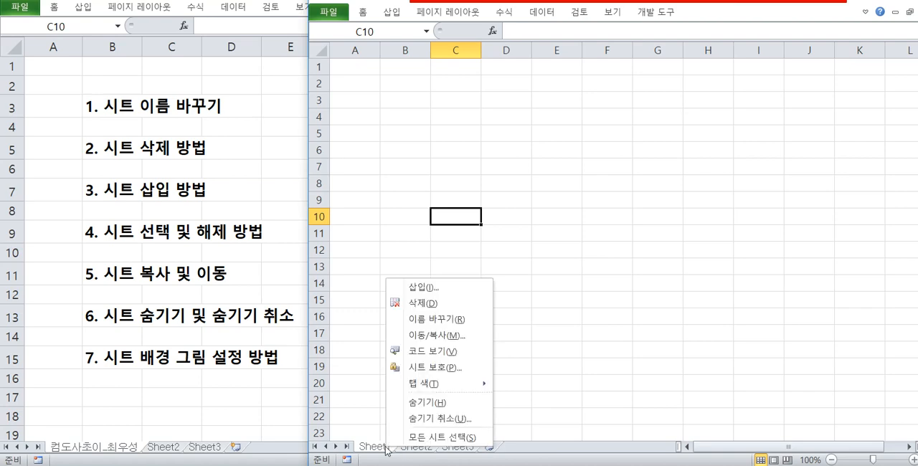
pyautogui.click(411, 420)
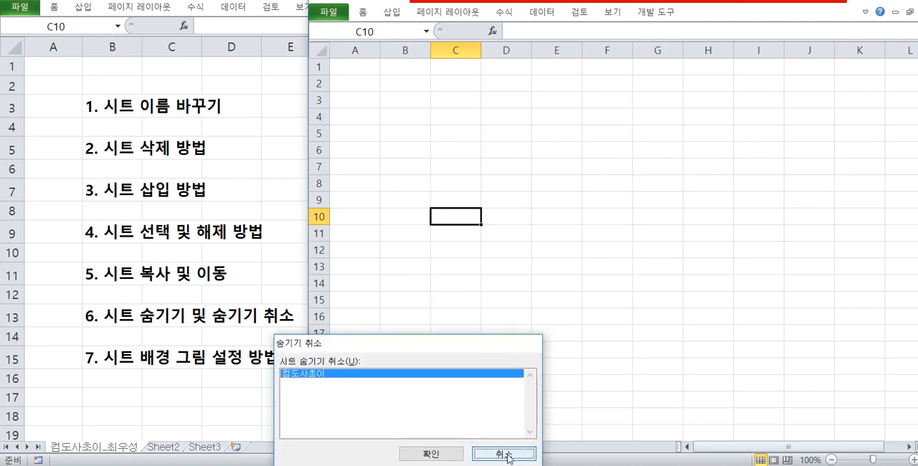
pyautogui.click(504, 455)
pyautogui.rightClick(379, 447)
pyautogui.click(408, 402)
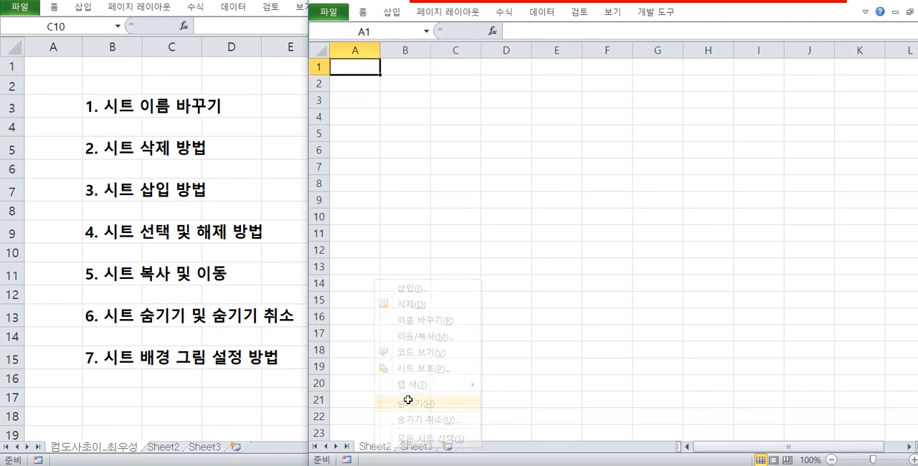
# Try to hide the grouped Sheet2 and Sheet3, the only remaining visible sheets, at the same time.
pyautogui.rightClick(407, 446)
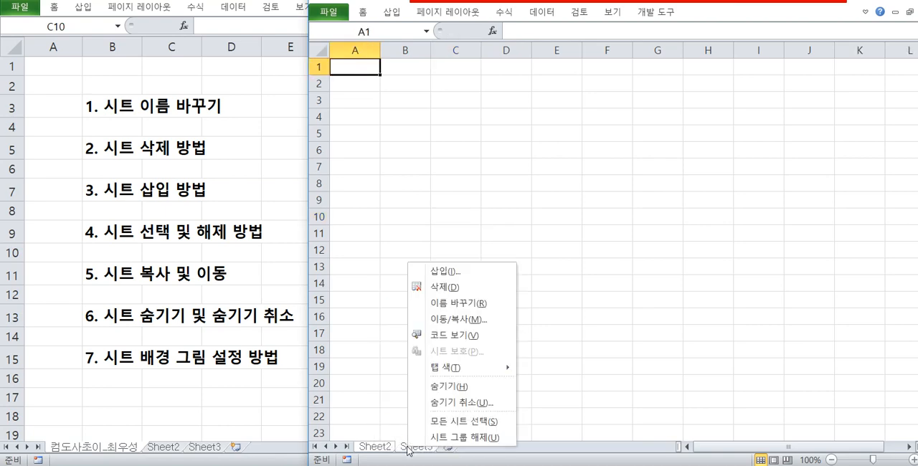
pyautogui.click(442, 382)
pyautogui.click(451, 267)
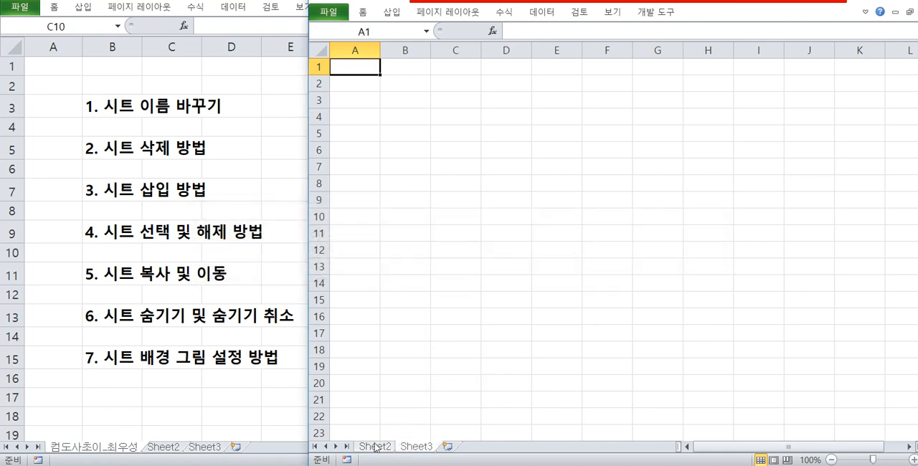
pyautogui.rightClick(416, 448)
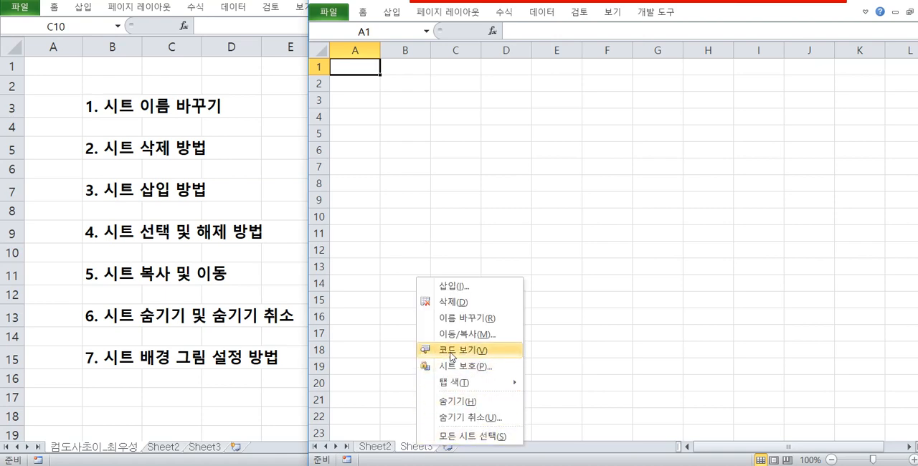
pyautogui.click(393, 398)
# Insert a new sheet after Sheet3 and hide Sheet3 and the new sheet together.
pyautogui.click(449, 447)
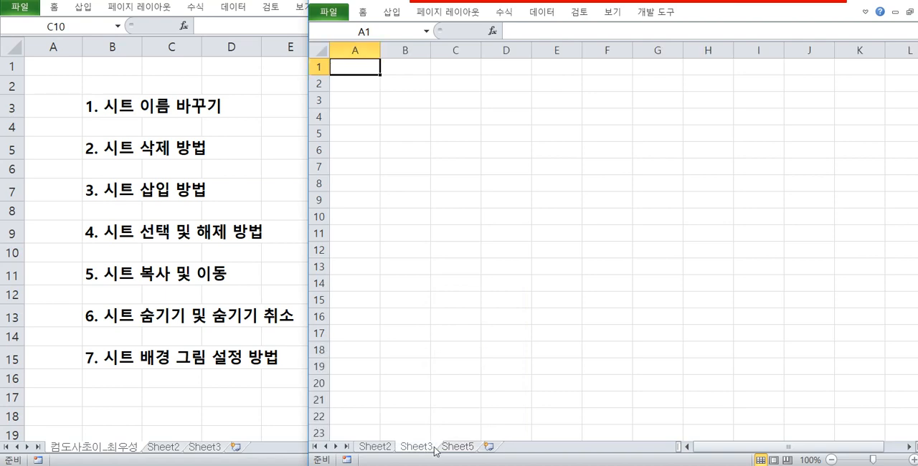
pyautogui.rightClick(466, 451)
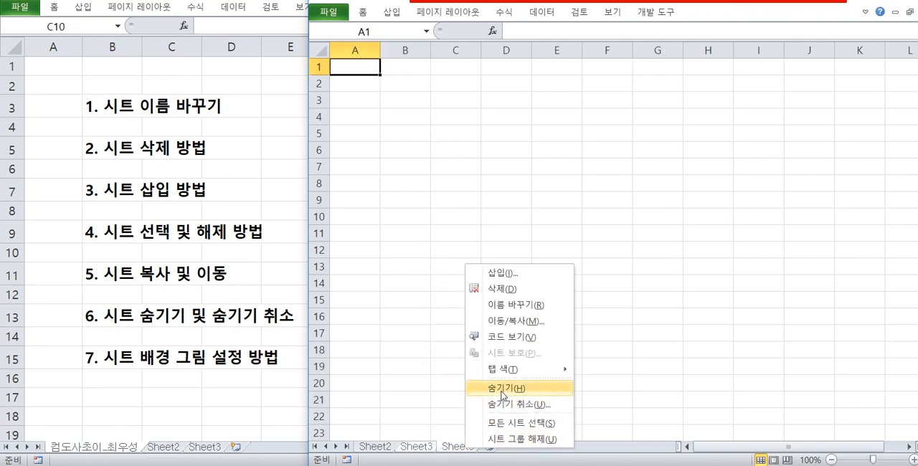
pyautogui.click(502, 388)
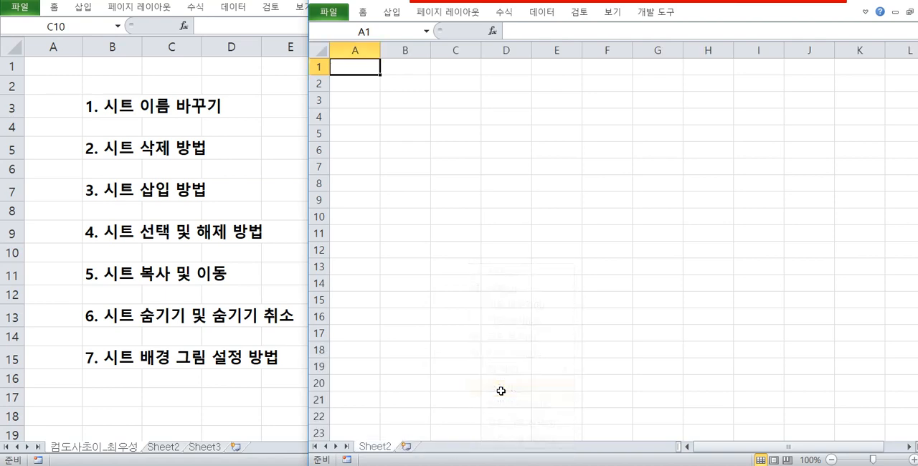
# Go through the list of hidden sheets and unhide the first listed sheet, the one copied from 통합 문서1.
pyautogui.rightClick(386, 446)
pyautogui.click(429, 415)
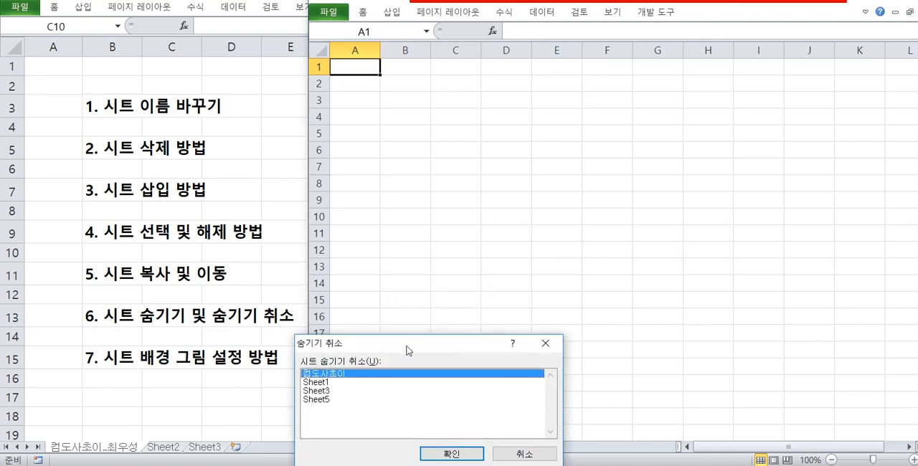
pyautogui.click(432, 327)
pyautogui.click(433, 342)
pyautogui.click(425, 333)
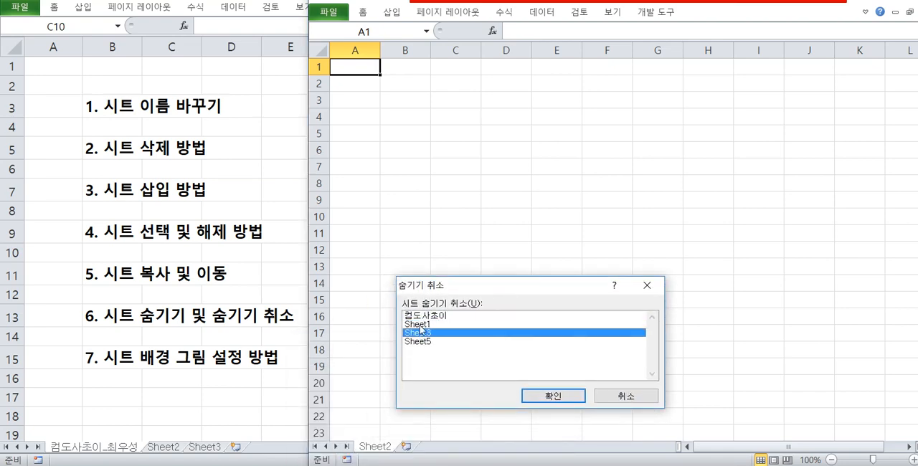
pyautogui.click(423, 316)
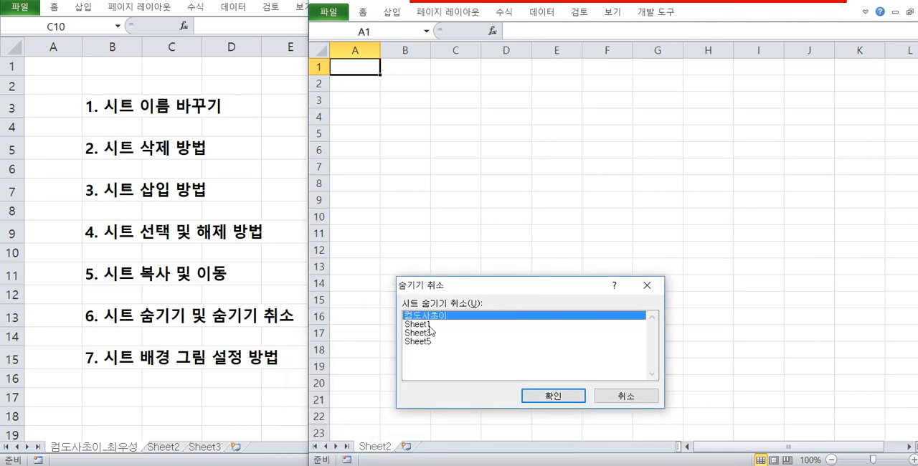
pyautogui.click(429, 325)
pyautogui.click(426, 333)
pyautogui.click(426, 342)
pyautogui.click(424, 325)
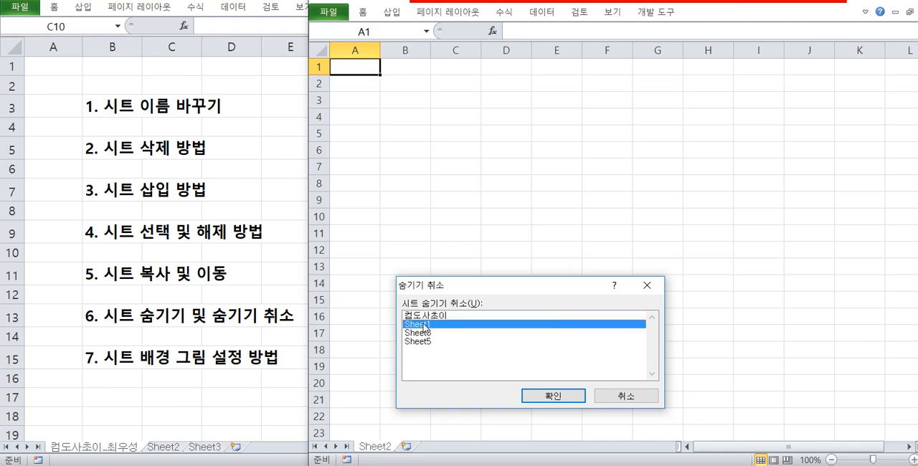
pyautogui.click(423, 316)
pyautogui.click(538, 395)
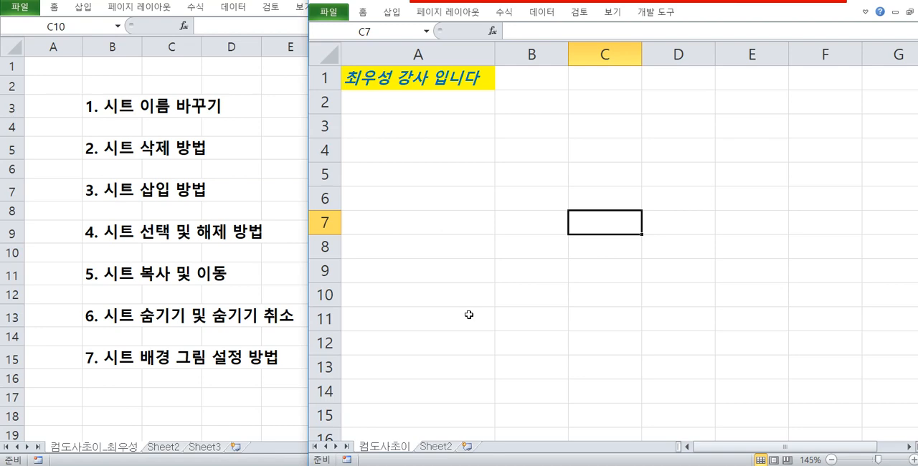
pyautogui.click(516, 217)
pyautogui.click(502, 250)
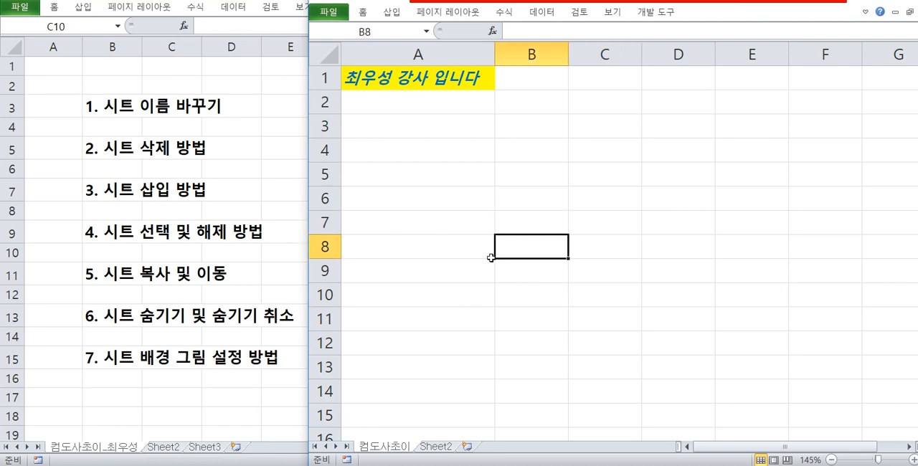
pyautogui.moveTo(460, 254); pyautogui.dragTo(610, 322)
pyautogui.click(482, 229)
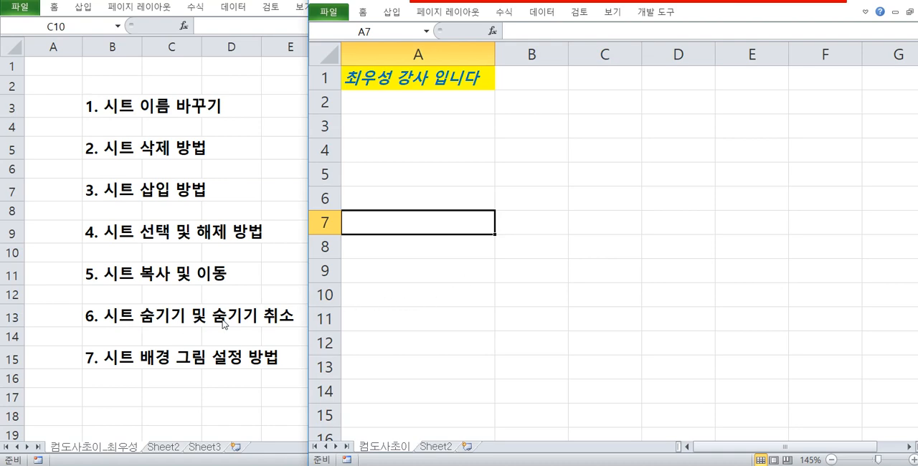
# Unhide Sheet1, Sheet3 and Sheet5 one after another.
pyautogui.rightClick(435, 446)
pyautogui.click(488, 421)
pyautogui.click(502, 453)
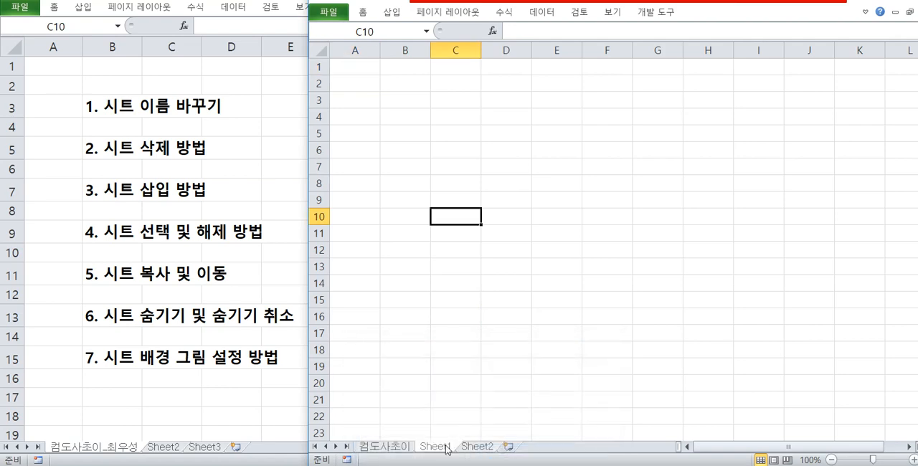
pyautogui.rightClick(446, 447)
pyautogui.click(477, 417)
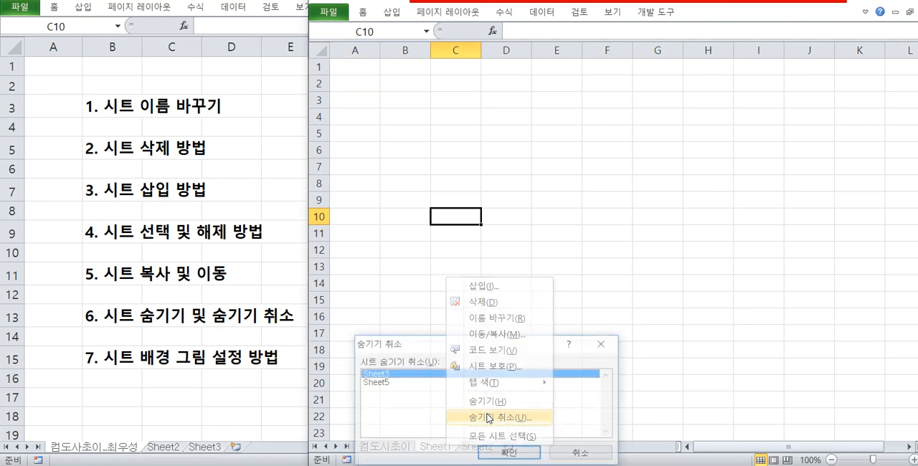
pyautogui.click(509, 455)
pyautogui.rightClick(445, 447)
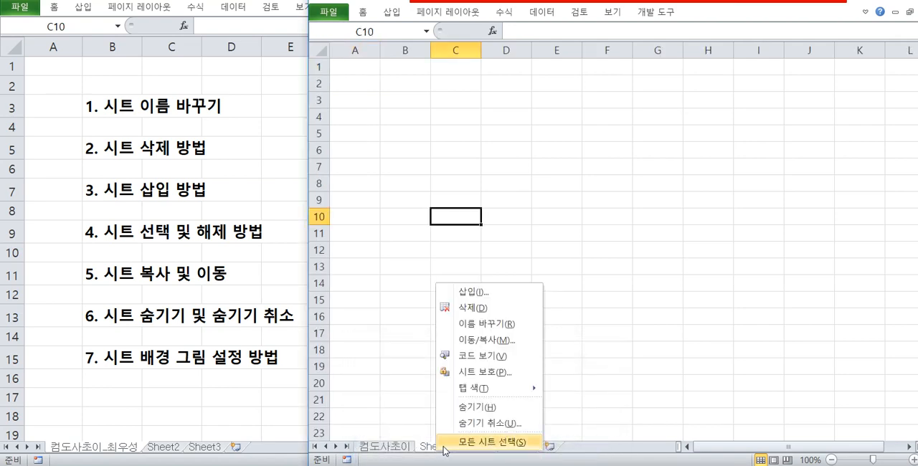
pyautogui.click(492, 423)
pyautogui.click(506, 454)
pyautogui.click(457, 307)
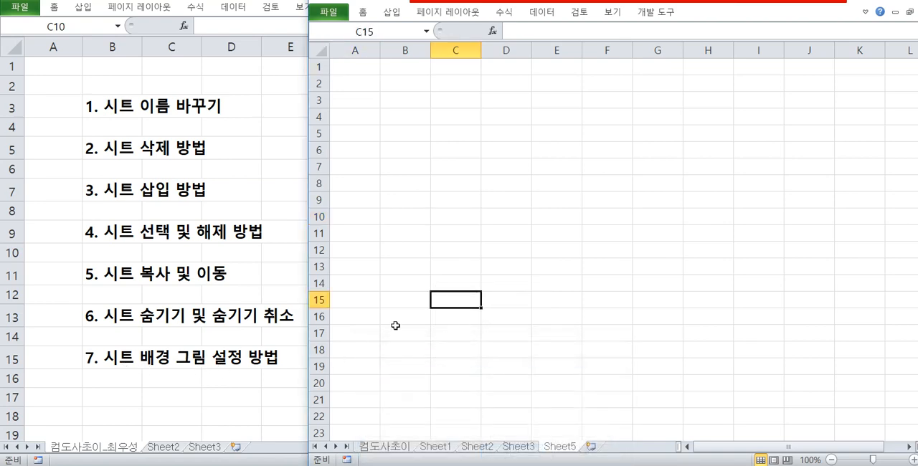
pyautogui.click(457, 198)
pyautogui.click(456, 155)
pyautogui.moveTo(456, 156); pyautogui.dragTo(631, 246)
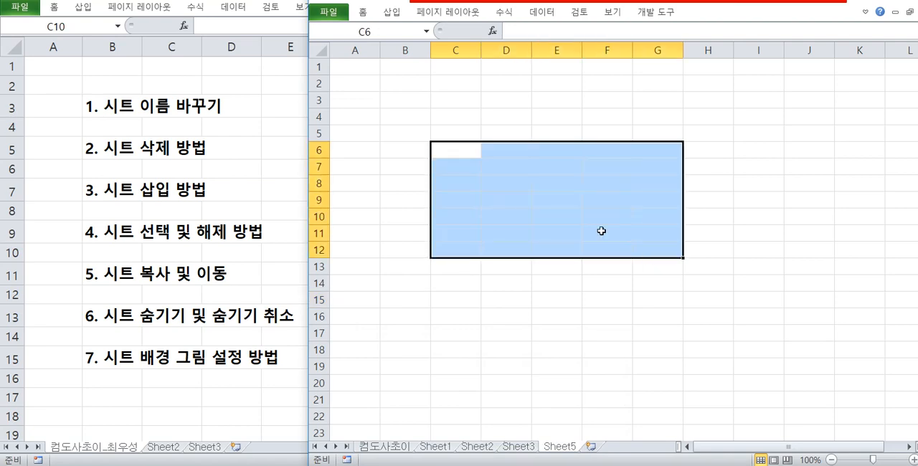
pyautogui.moveTo(470, 129); pyautogui.dragTo(648, 244)
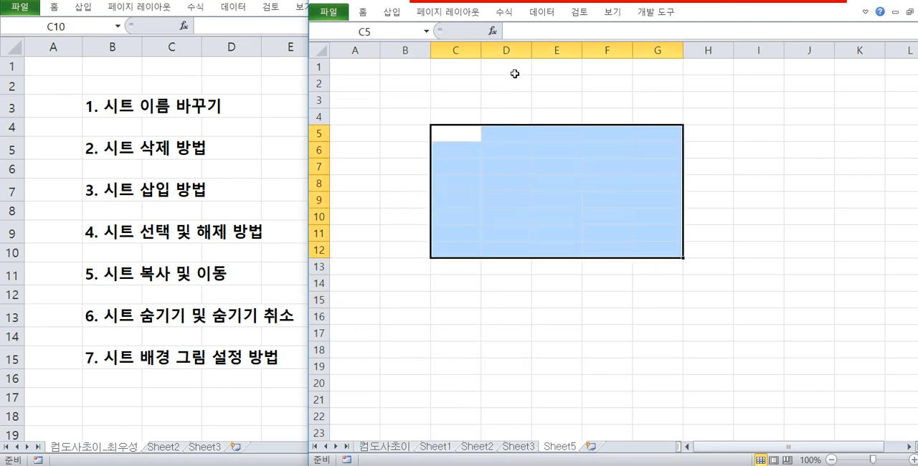
pyautogui.click(468, 13)
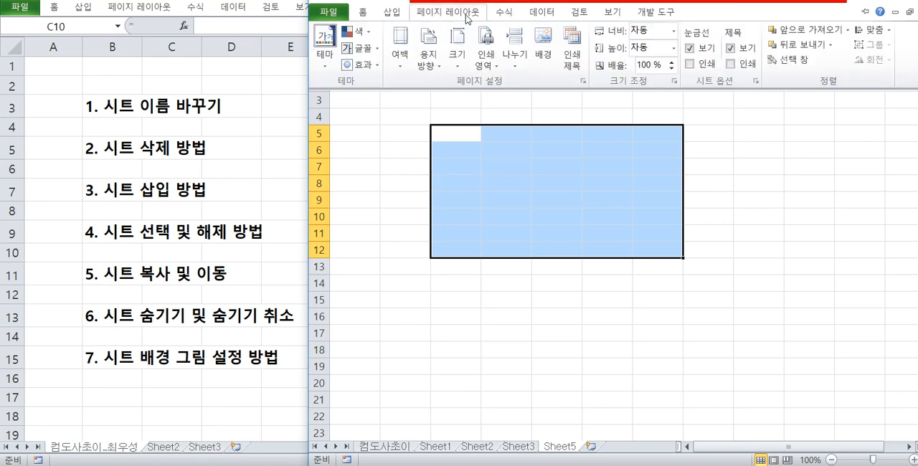
pyautogui.click(550, 66)
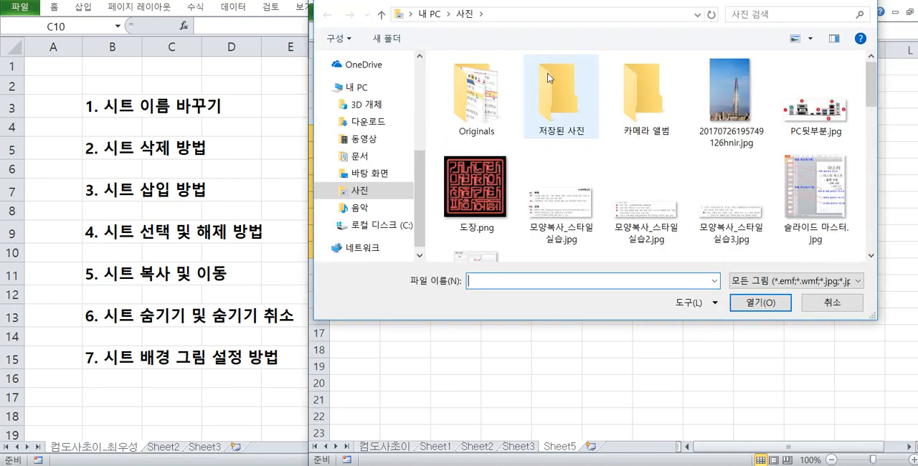
pyautogui.doubleClick(748, 113)
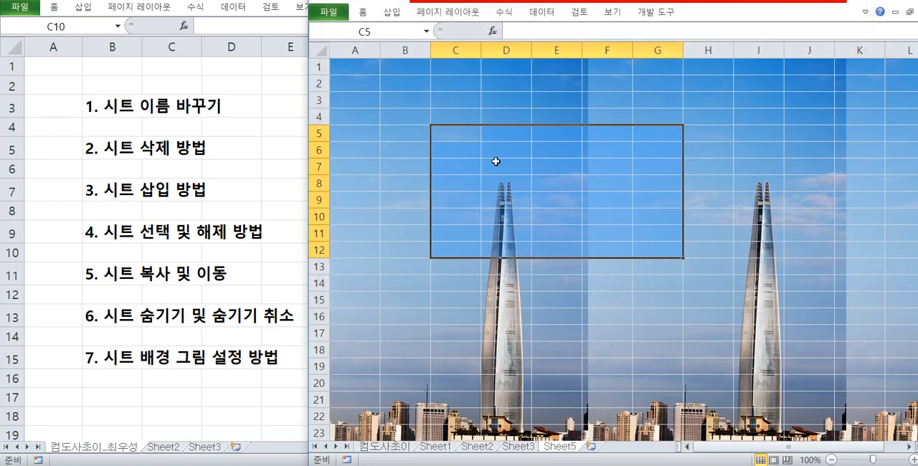
# Examine how the background picture is laid out across the cells of Sheet5.
pyautogui.scroll(-2, 510, 193)
pyautogui.scroll(-3, 510, 194)
pyautogui.scroll(5, 607, 211)
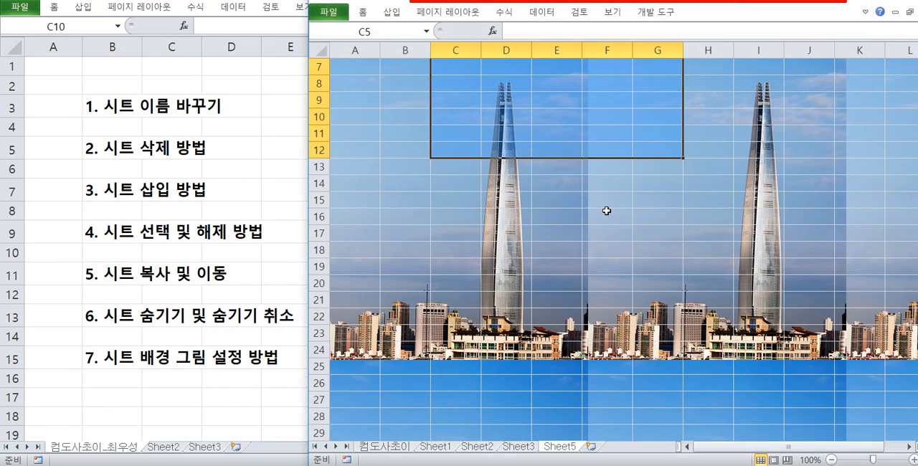
pyautogui.moveTo(543, 70); pyautogui.dragTo(557, 366)
pyautogui.click(462, 304)
pyautogui.moveTo(591, 285); pyautogui.dragTo(877, 322)
pyautogui.click(772, 289)
pyautogui.moveTo(771, 290); pyautogui.dragTo(337, 315)
pyautogui.click(394, 164)
pyautogui.click(483, 135)
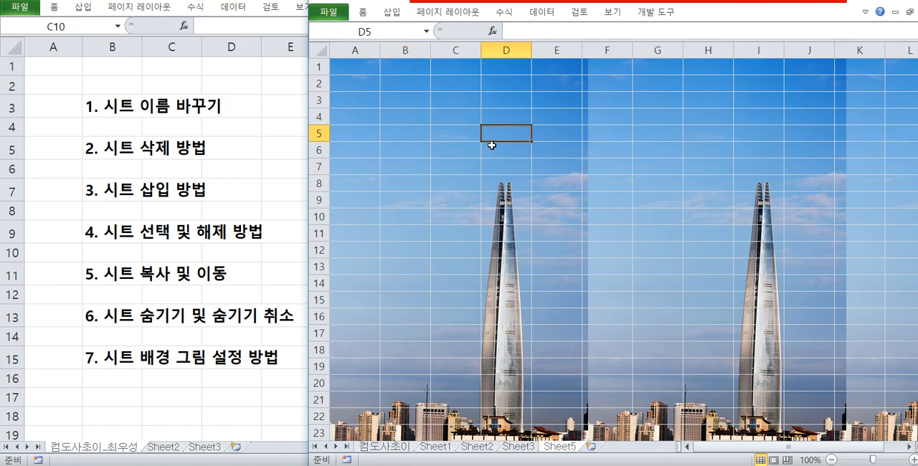
# Check in the print preview whether the background of Sheet5 is printed, and return to the worksheet.
pyautogui.hotkey('ctrl', 'p')
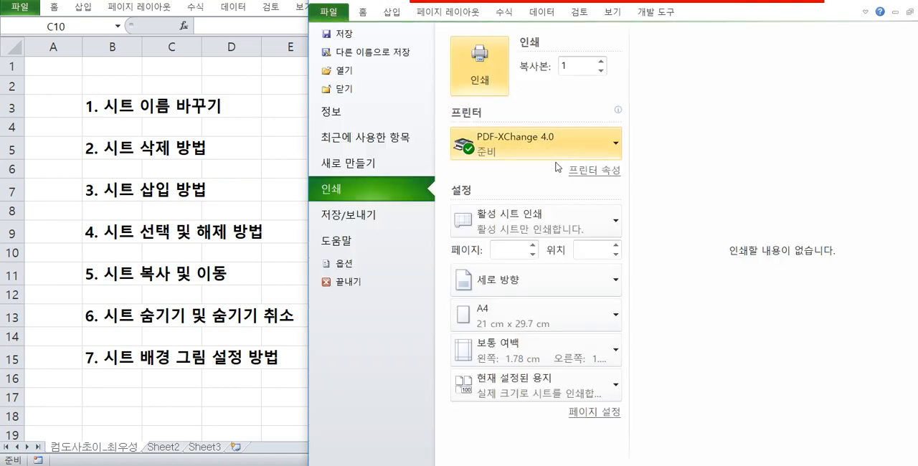
pyautogui.click(512, 171)
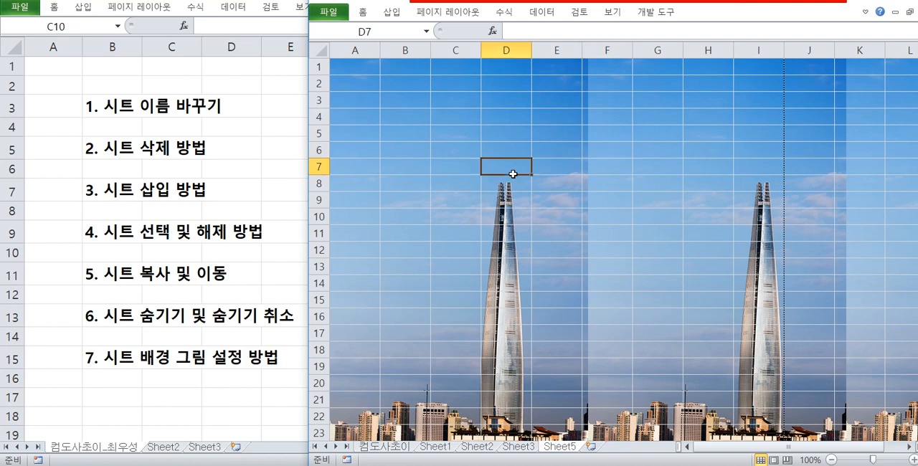
pyautogui.click(476, 13)
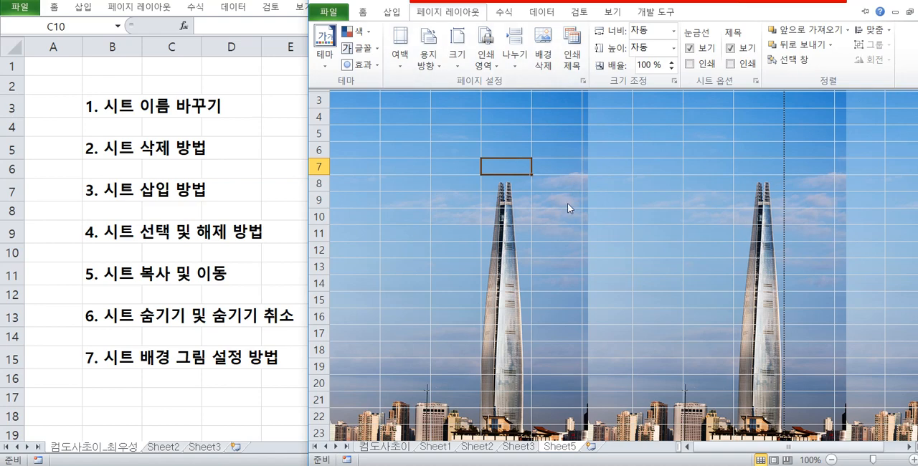
pyautogui.click(571, 183)
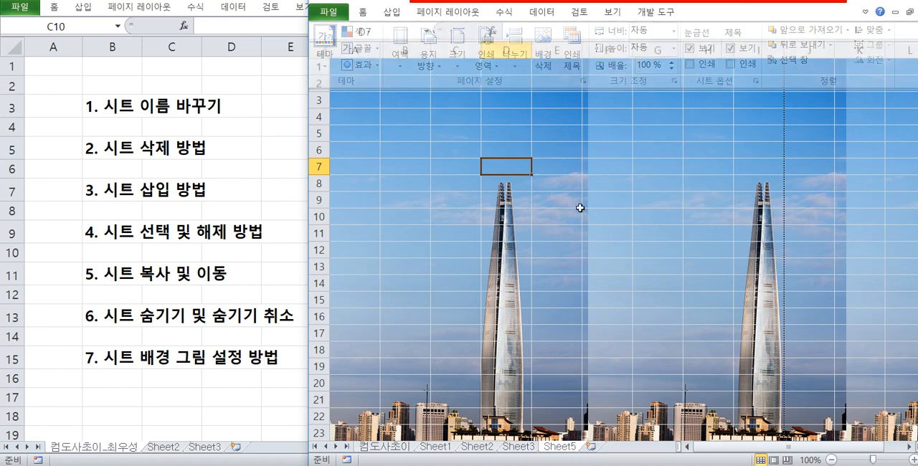
pyautogui.moveTo(407, 183); pyautogui.dragTo(724, 301)
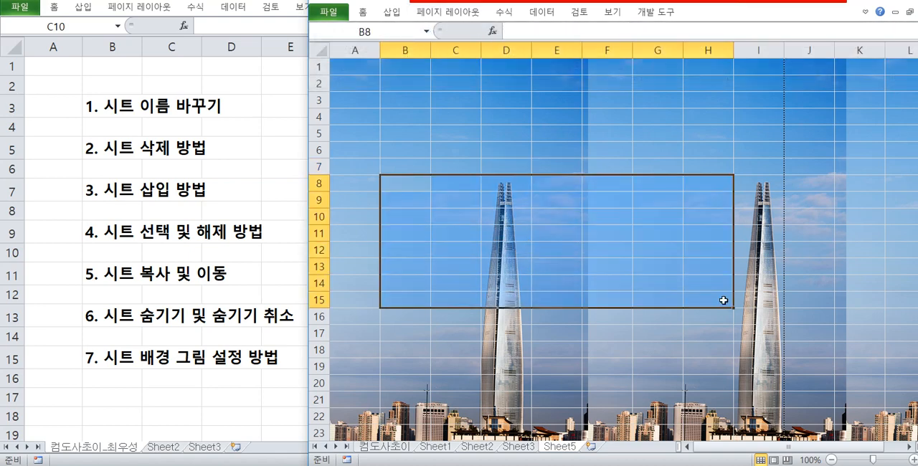
pyautogui.moveTo(461, 143); pyautogui.dragTo(645, 304)
pyautogui.click(447, 148)
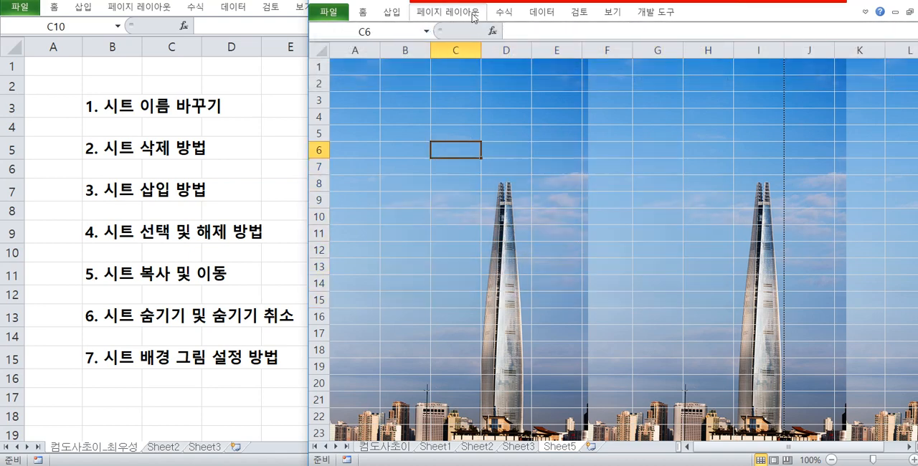
pyautogui.click(497, 147)
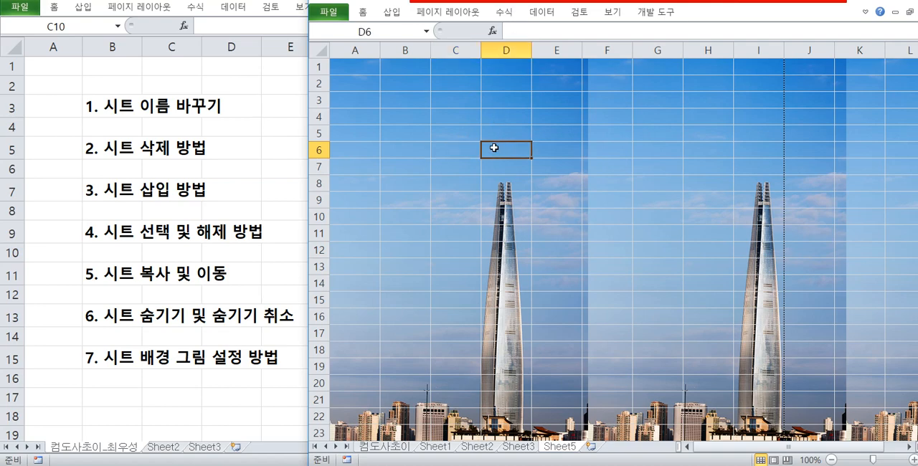
pyautogui.click(565, 221)
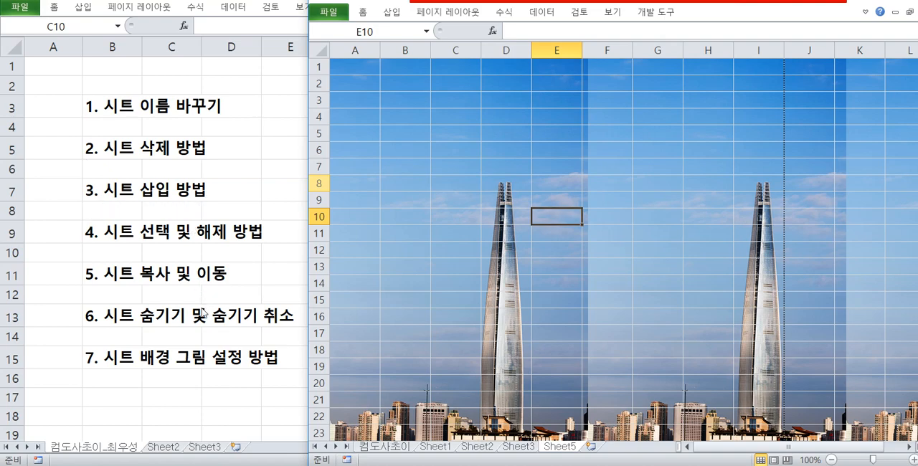
pyautogui.click(438, 219)
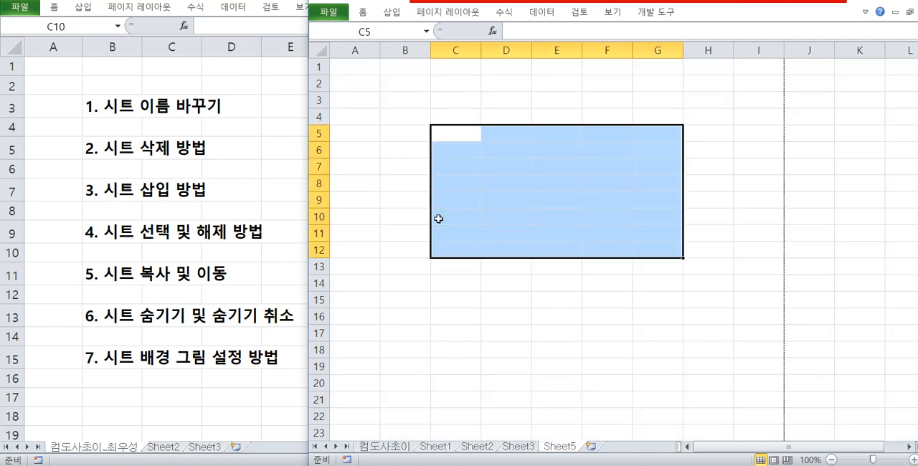
pyautogui.click(490, 186)
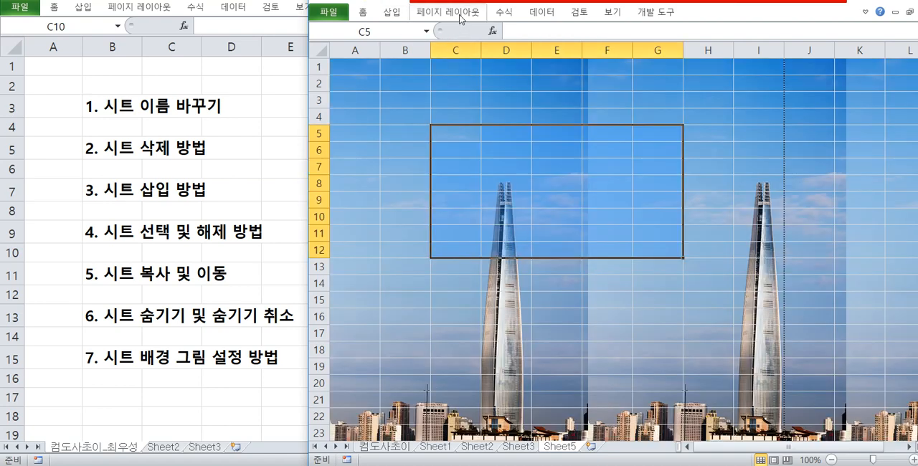
# Delete the background picture from Sheet5.
pyautogui.click(462, 15)
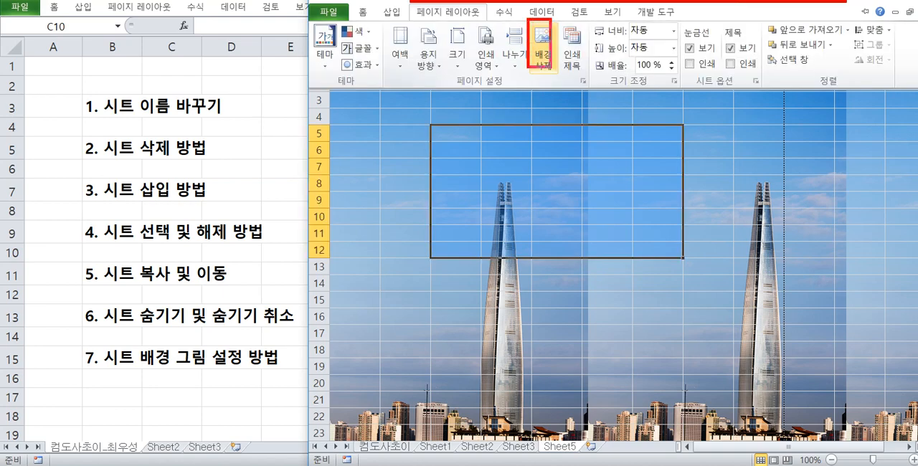
pyautogui.click(543, 57)
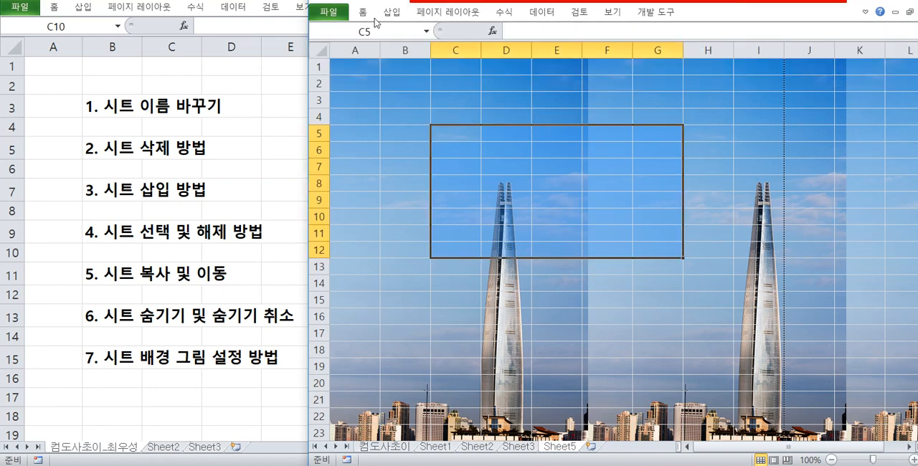
pyautogui.click(423, 17)
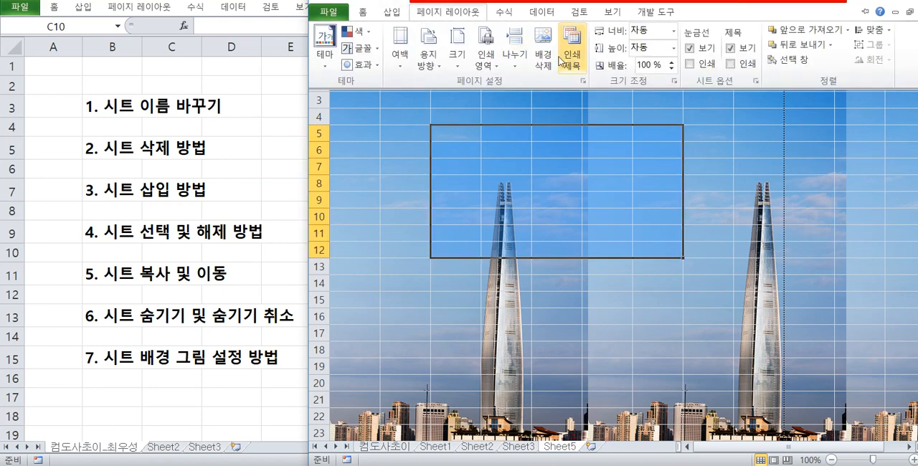
pyautogui.click(532, 58)
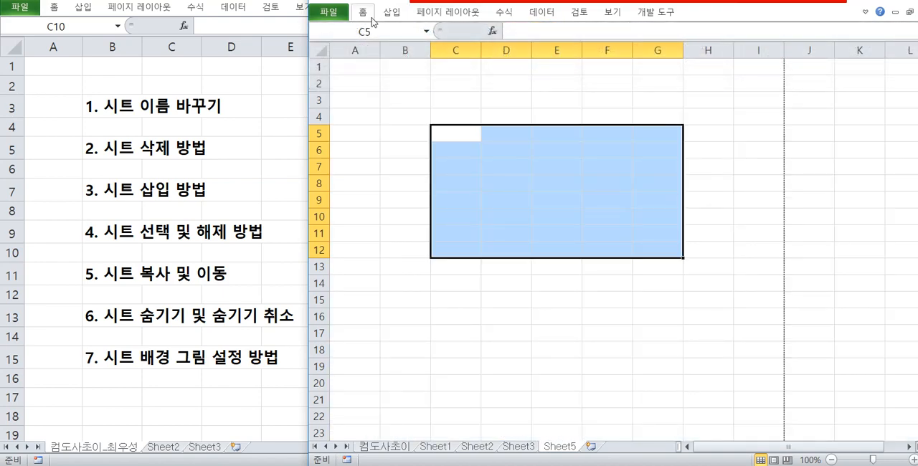
# Insert the picture PC뒷부분.jpg as the new background of Sheet5.
pyautogui.click(430, 12)
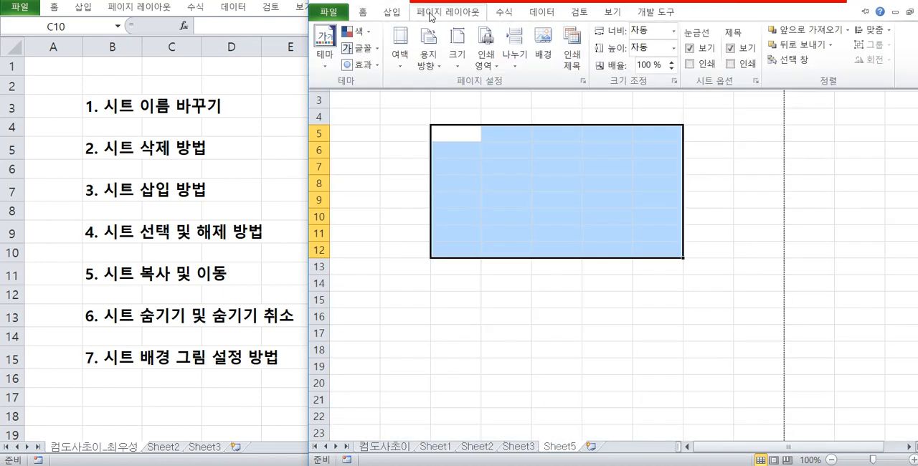
pyautogui.click(552, 48)
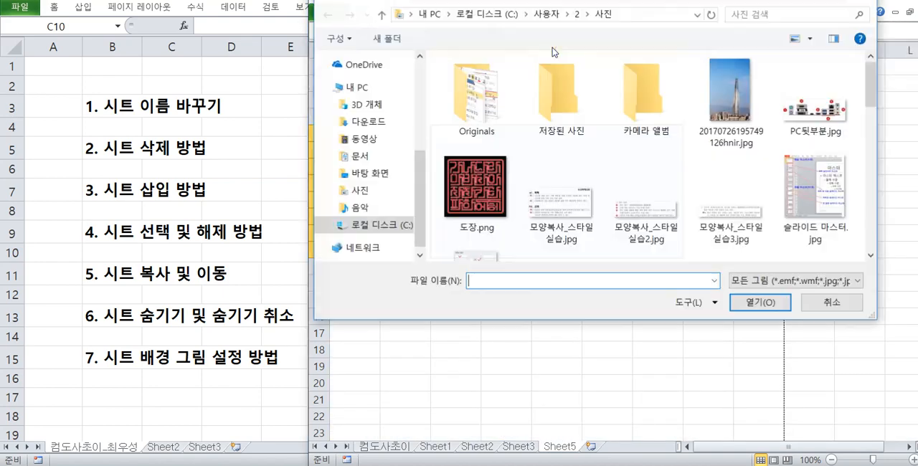
pyautogui.click(814, 108)
pyautogui.click(760, 302)
pyautogui.click(506, 215)
pyautogui.click(497, 244)
pyautogui.click(463, 163)
pyautogui.click(465, 104)
pyautogui.click(445, 199)
pyautogui.click(449, 219)
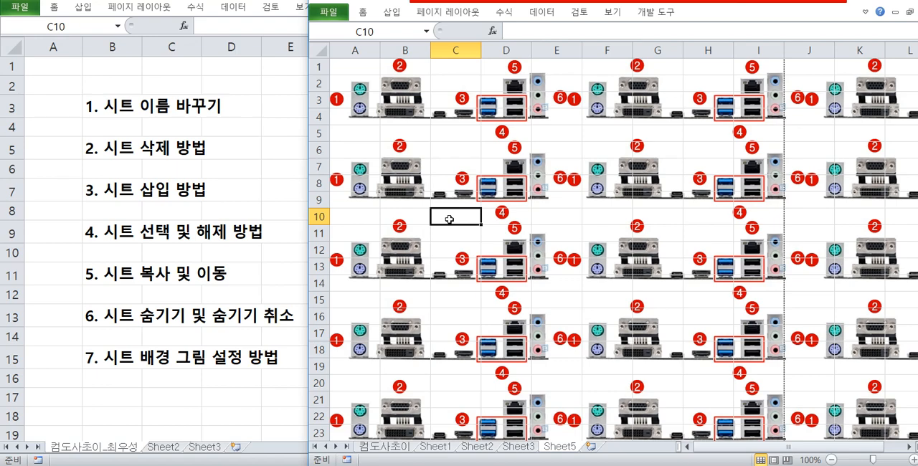
pyautogui.click(576, 12)
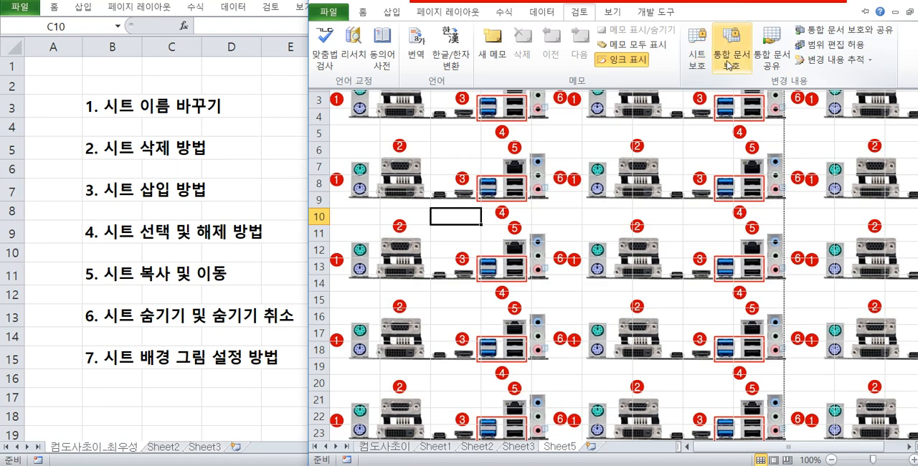
pyautogui.click(477, 228)
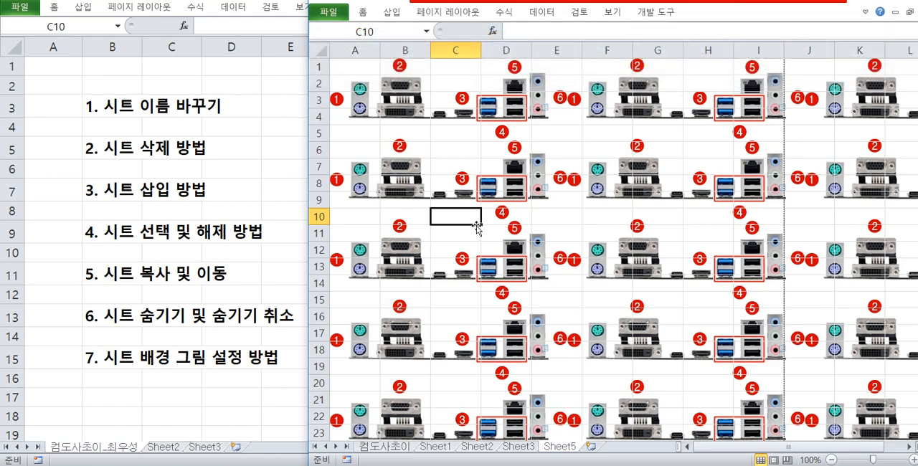